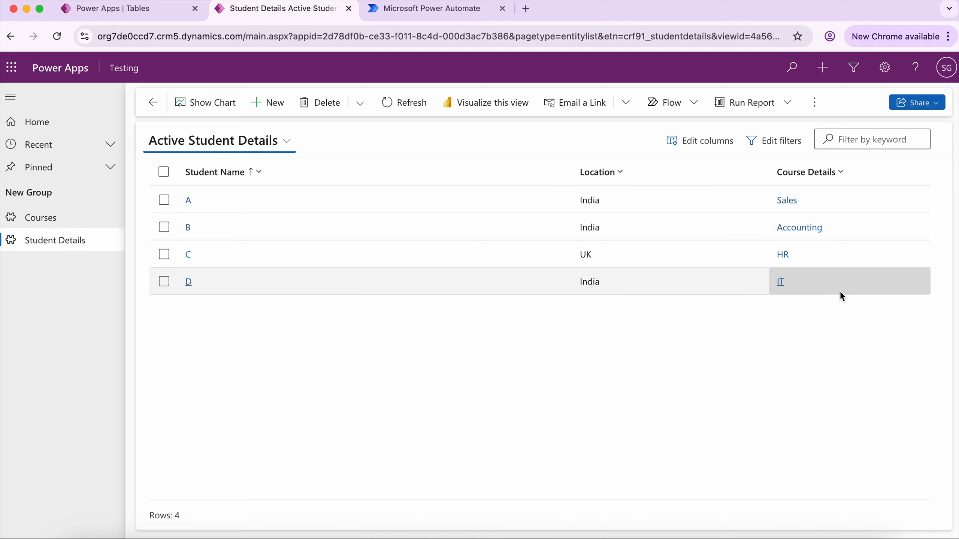
Step: View the Sales course record linked to student A, and return to the Student Details list
left_click(787, 201)
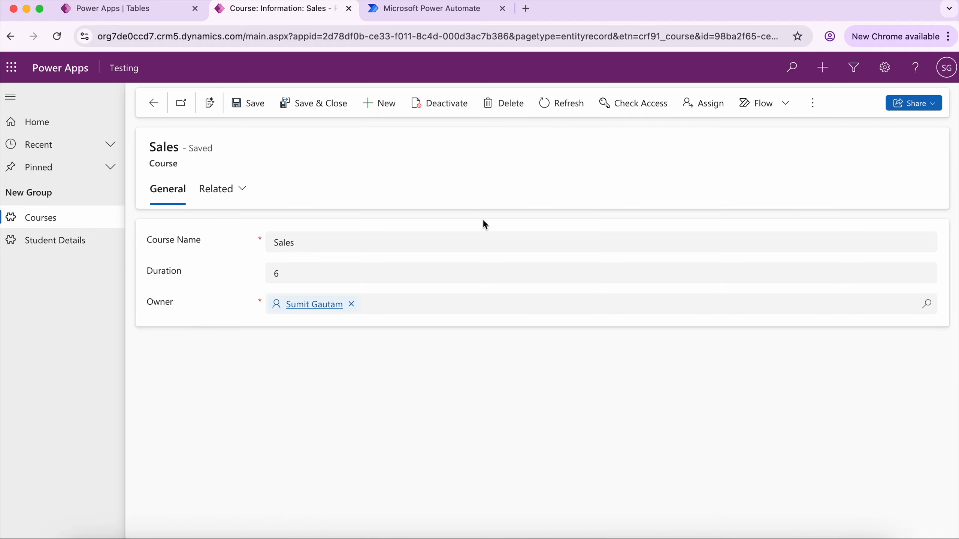
left_click(46, 245)
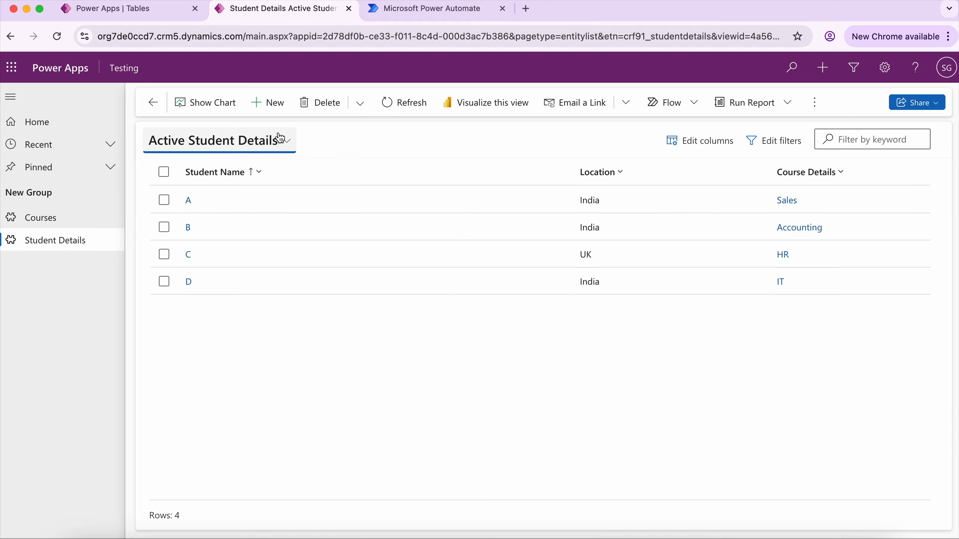
Step: Draft a new student record named Test with location UK and display the courses available for Course Details
left_click(266, 109)
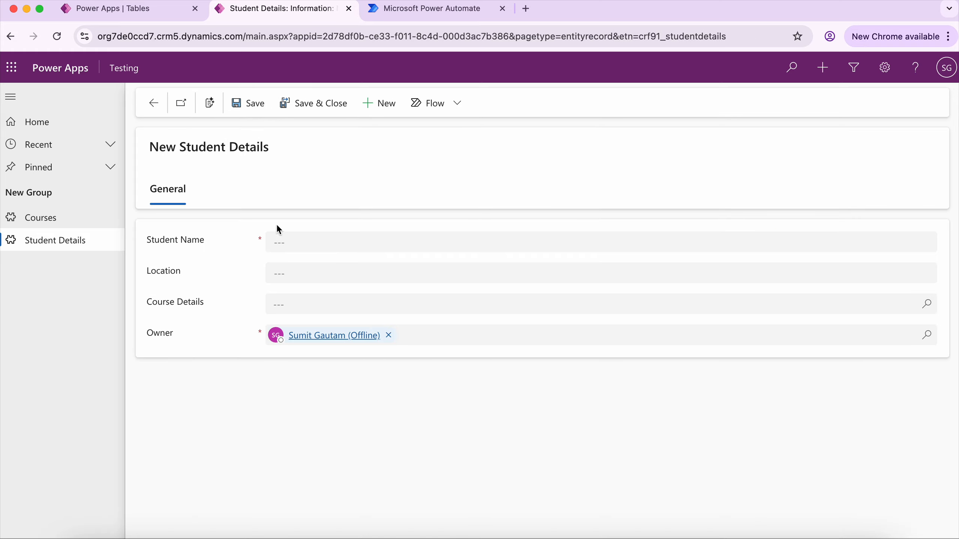
left_click(279, 236)
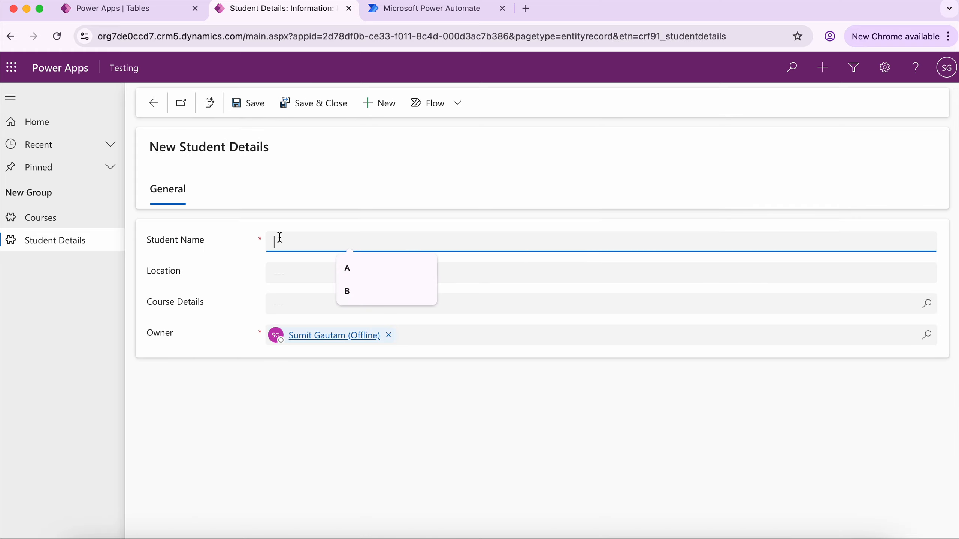
type("Test")
left_click(304, 274)
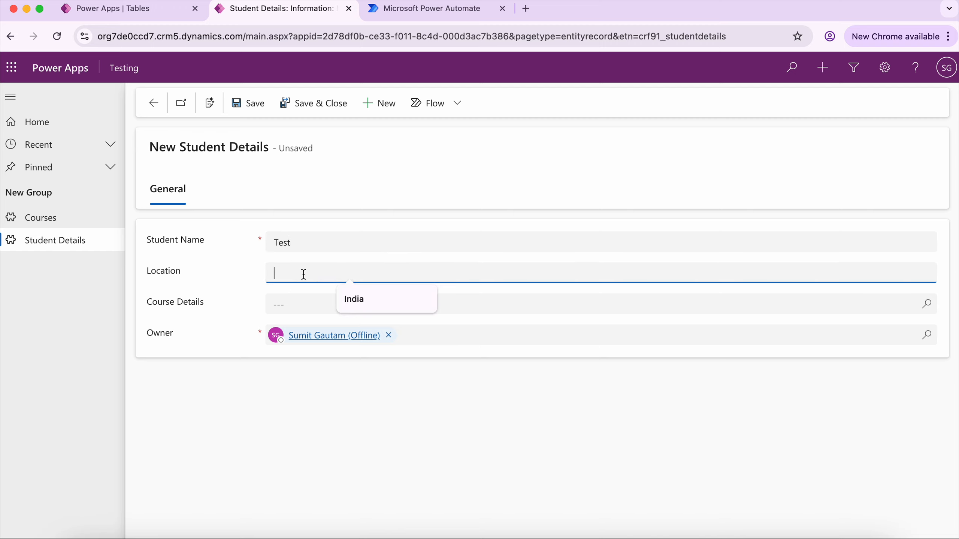
type("UK")
left_click(319, 305)
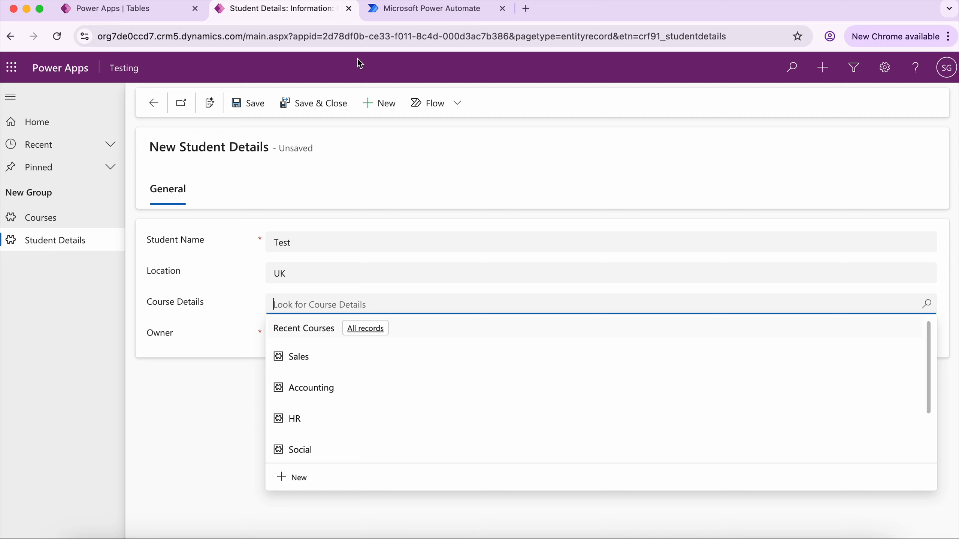
Step: Leave the new student form and discard its unsaved changes
left_click(154, 109)
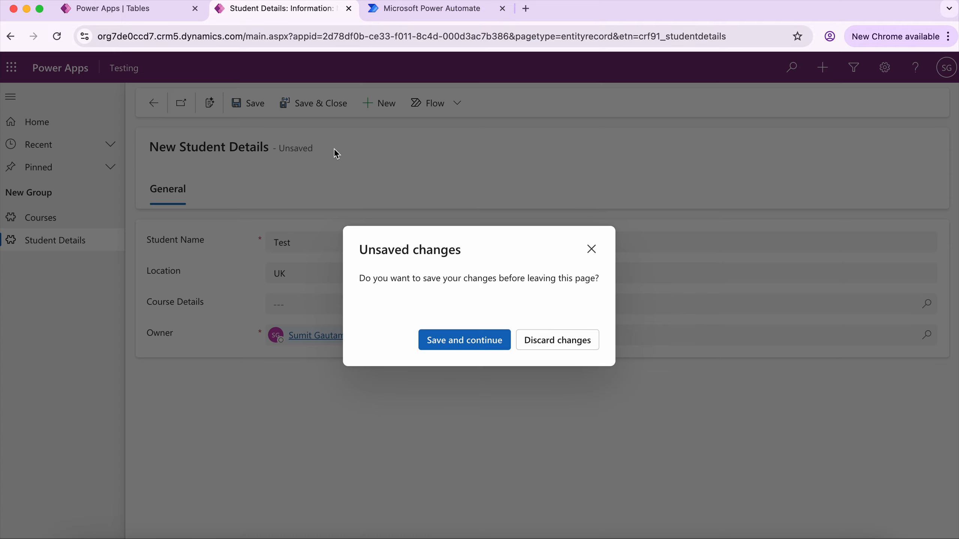
left_click(592, 249)
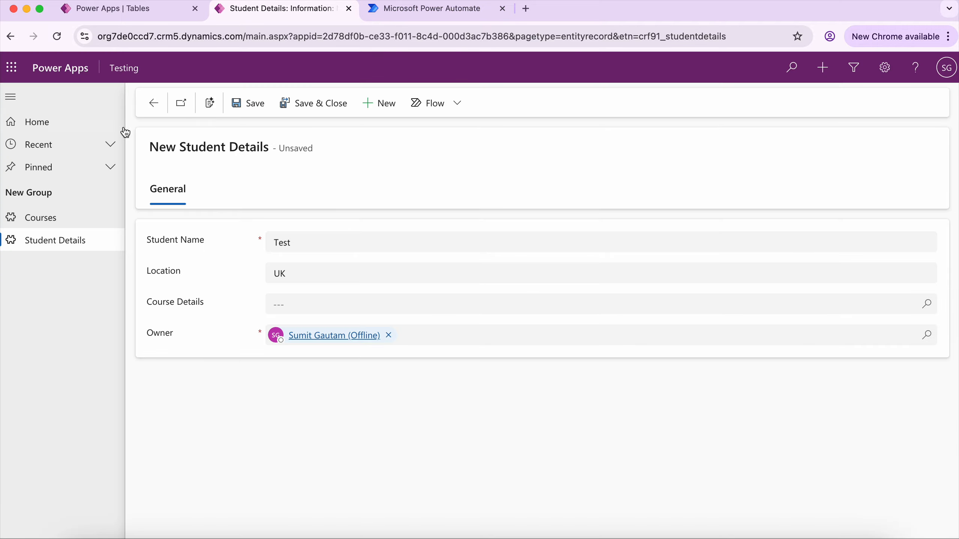
left_click(154, 110)
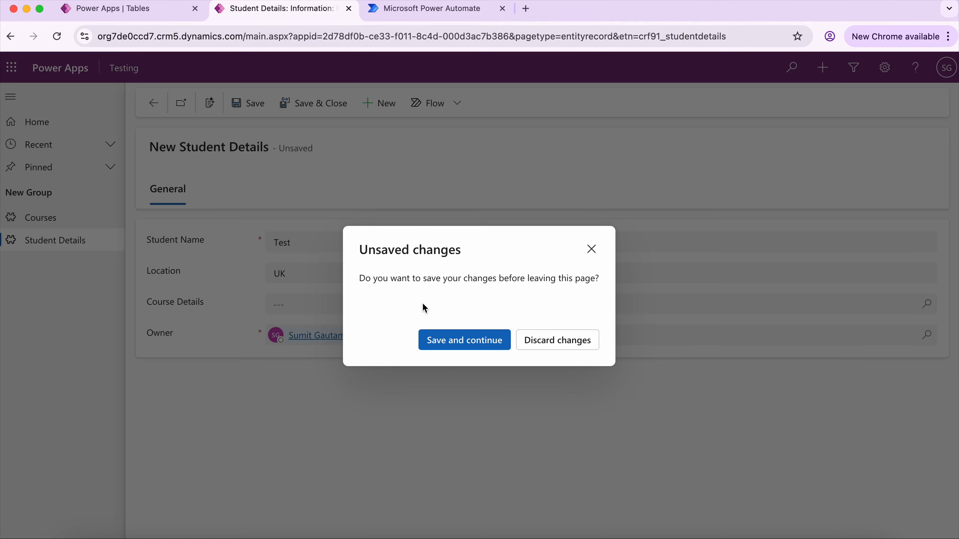
left_click(527, 343)
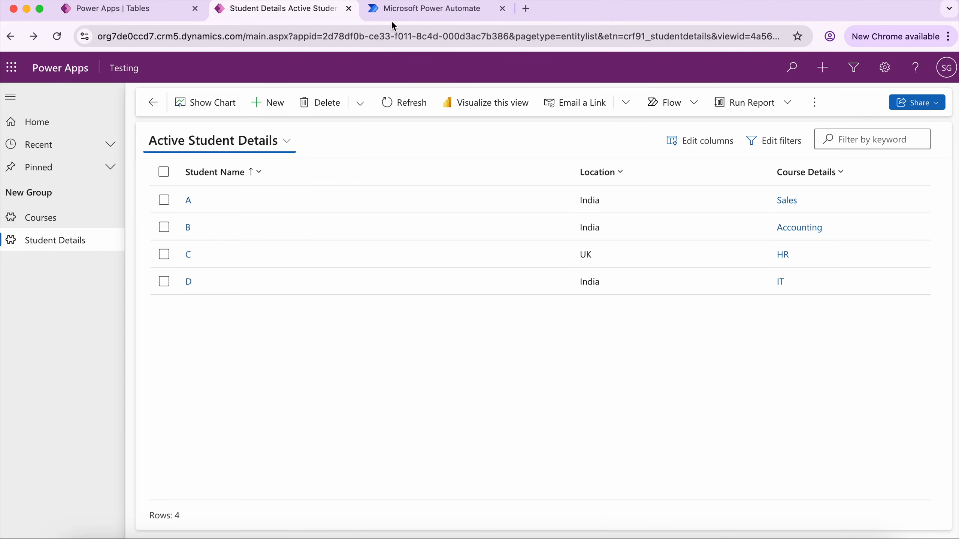
Step: Switch to the Power Automate flow, show the advanced options of Add a new row, and set Student Name to E
left_click(415, 11)
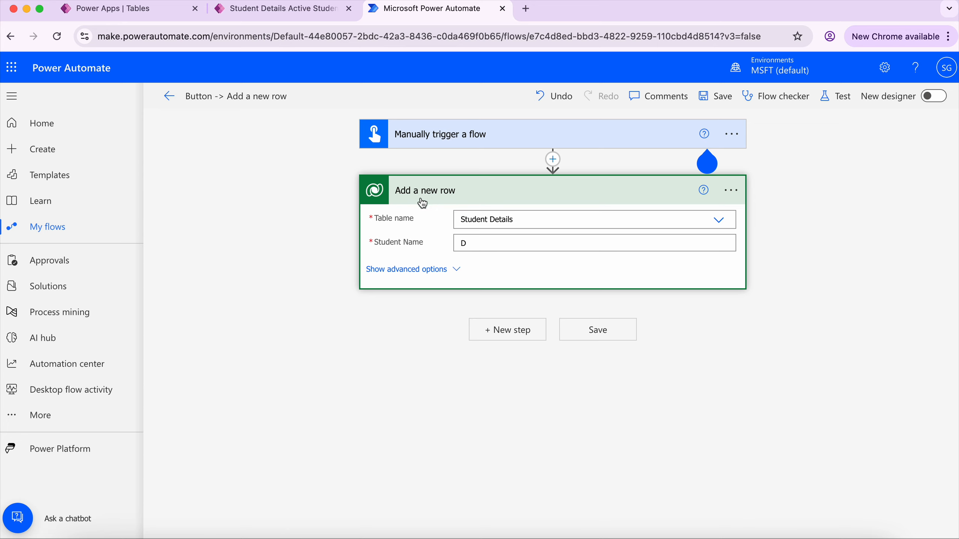
left_click(443, 271)
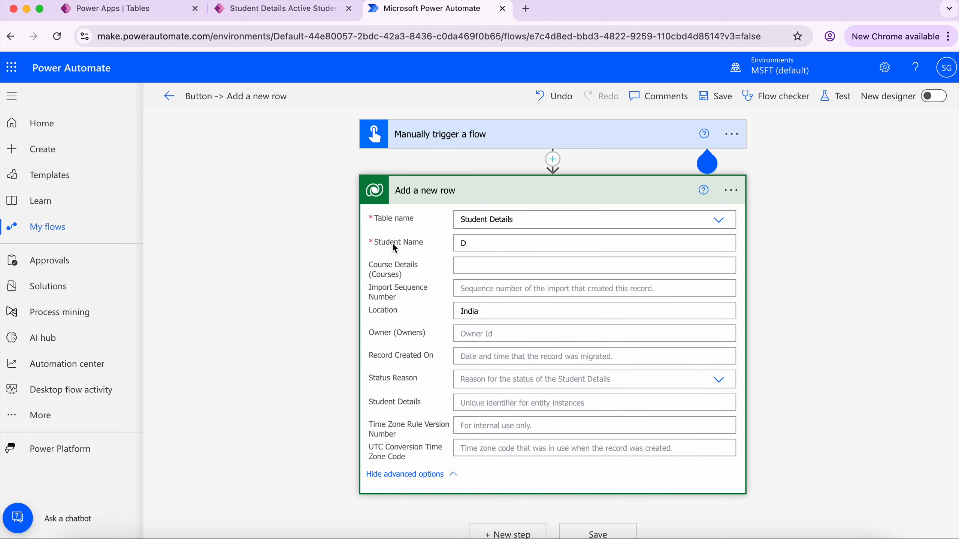
left_click(276, 8)
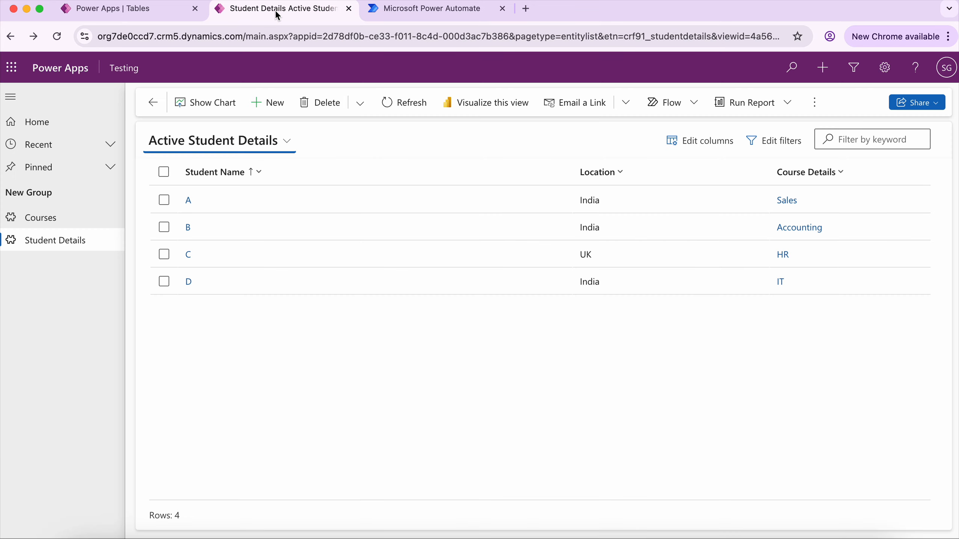
left_click(424, 9)
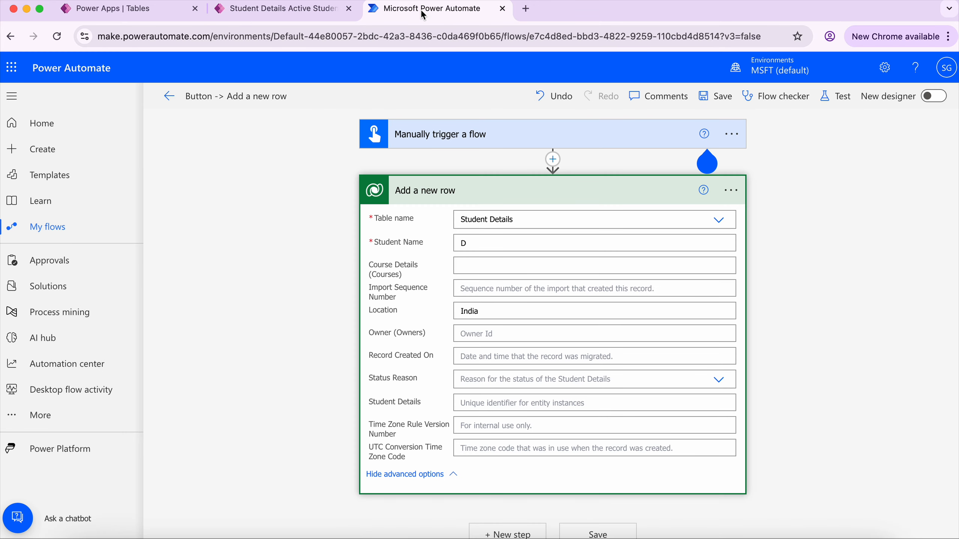
left_click(509, 245)
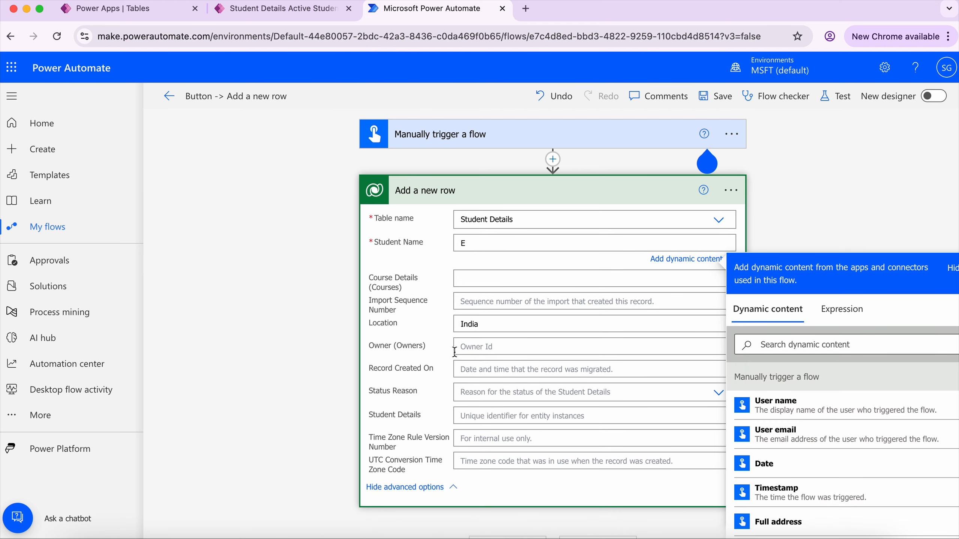
left_click(492, 323)
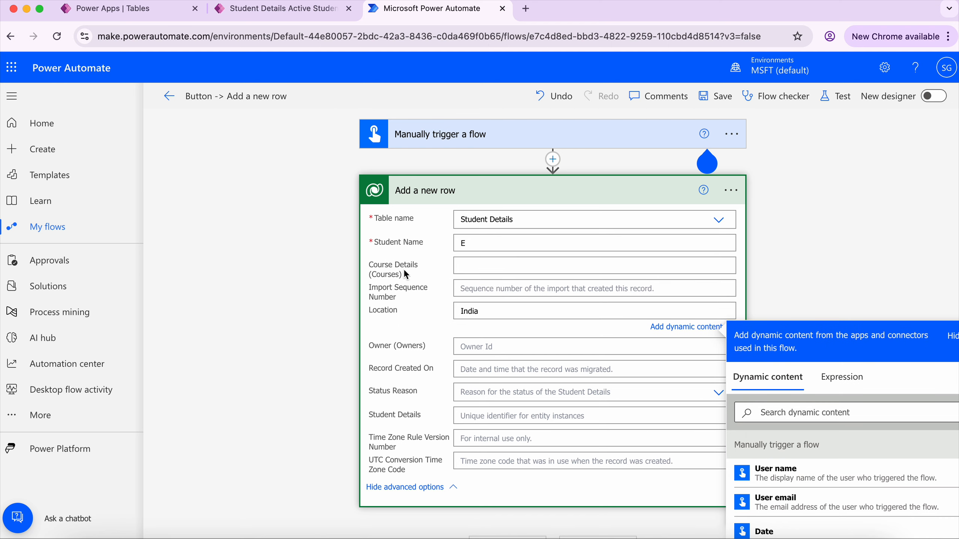
Step: Check the course names in the Power Apps Courses table and set the flow's Course Details (Courses) field to HR
left_click(479, 265)
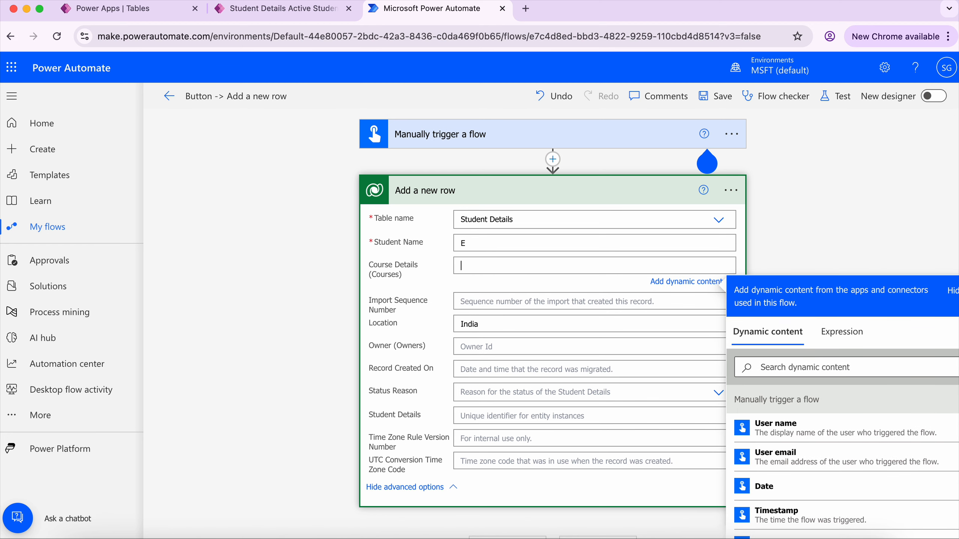
left_click(258, 15)
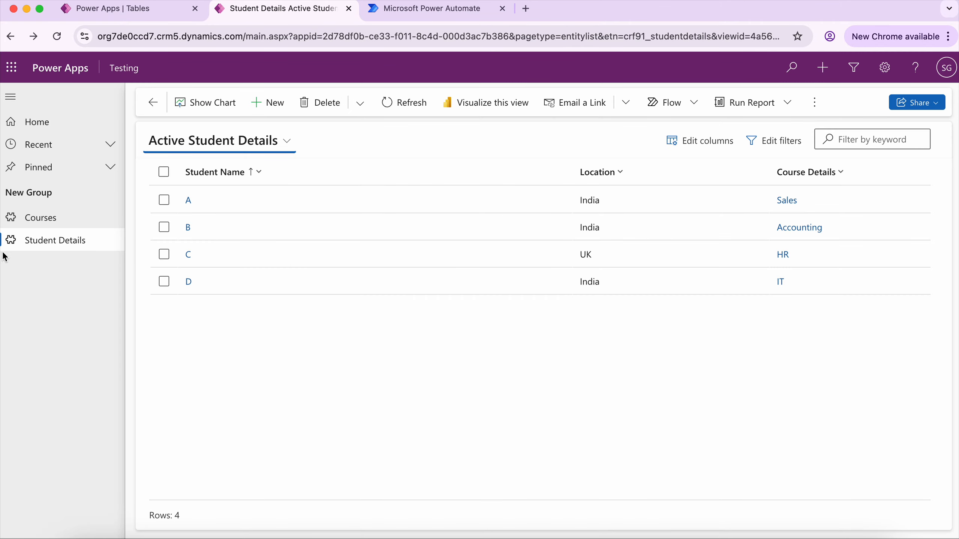
left_click(44, 228)
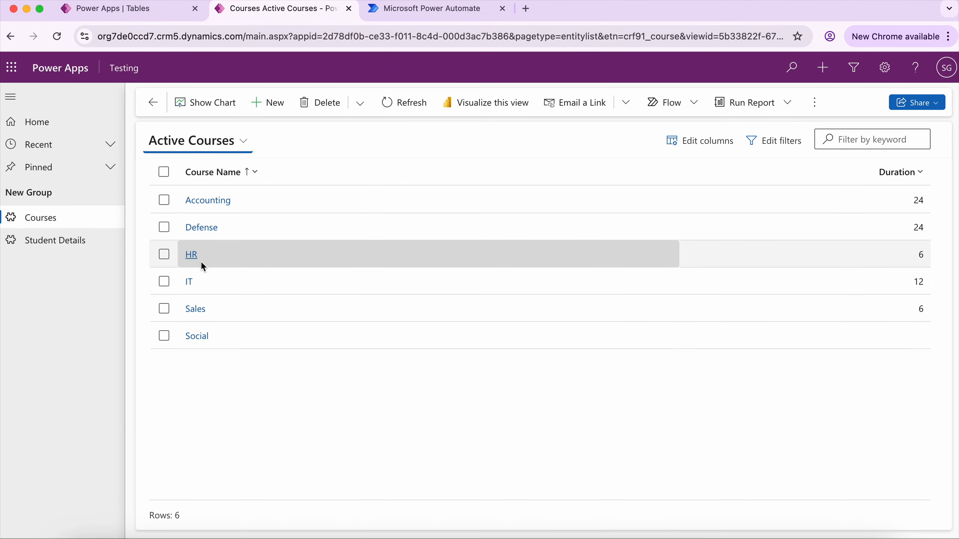
left_click(415, 14)
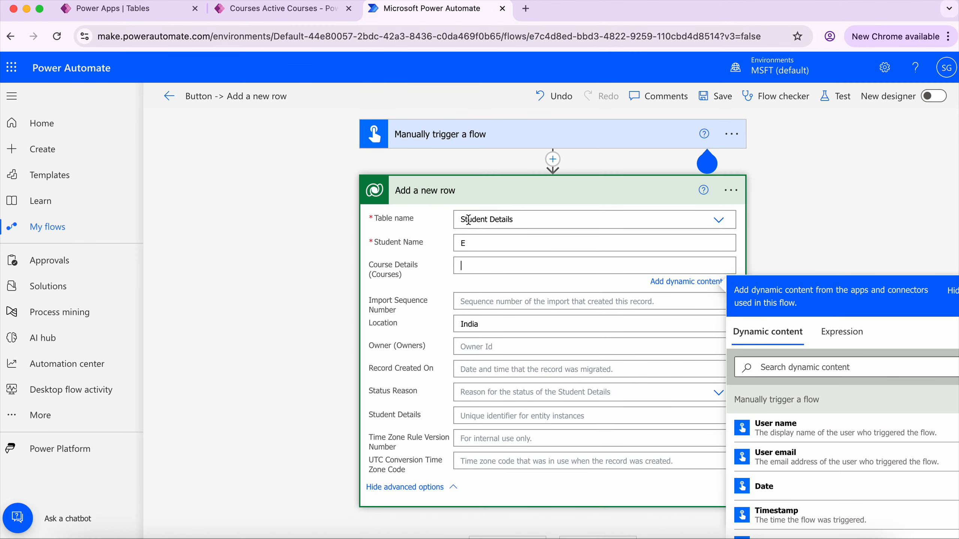
type("HR")
Step: Save and run a manual test of the flow, and inspect the run details of the Add a new row action
left_click(838, 97)
left_click(721, 128)
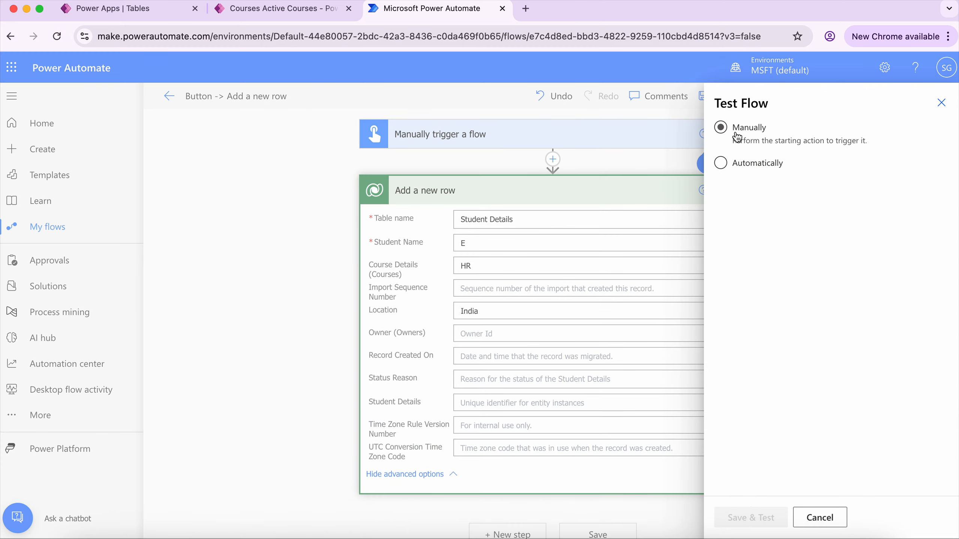
left_click(762, 521)
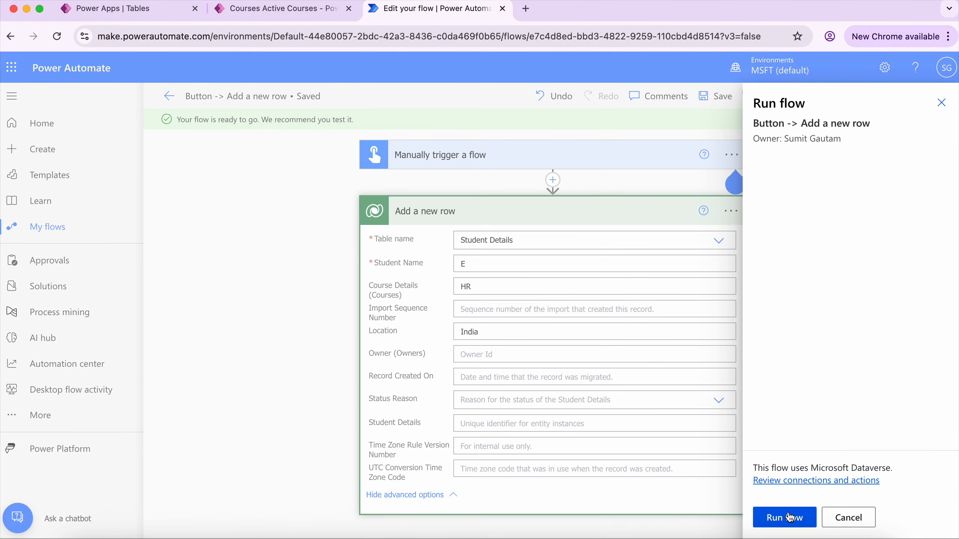
left_click(789, 517)
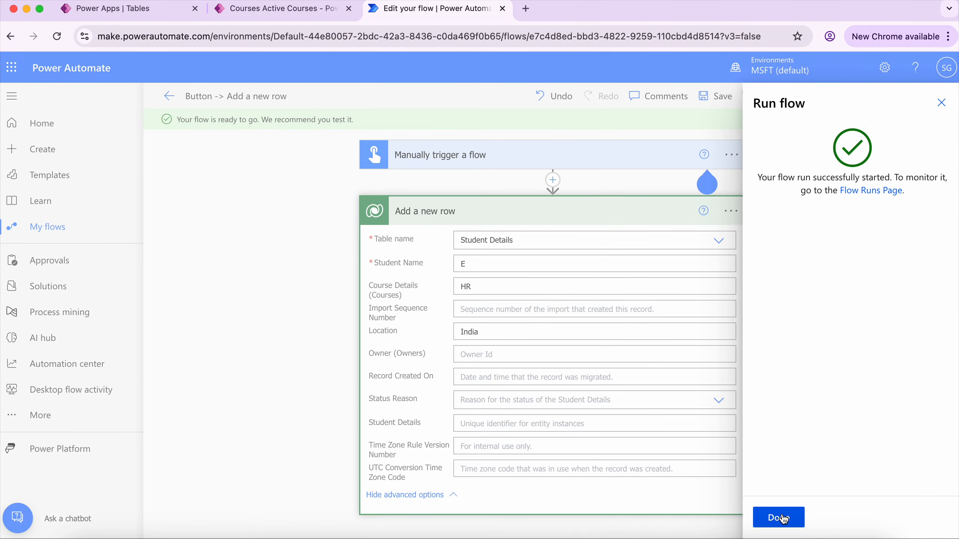
left_click(783, 518)
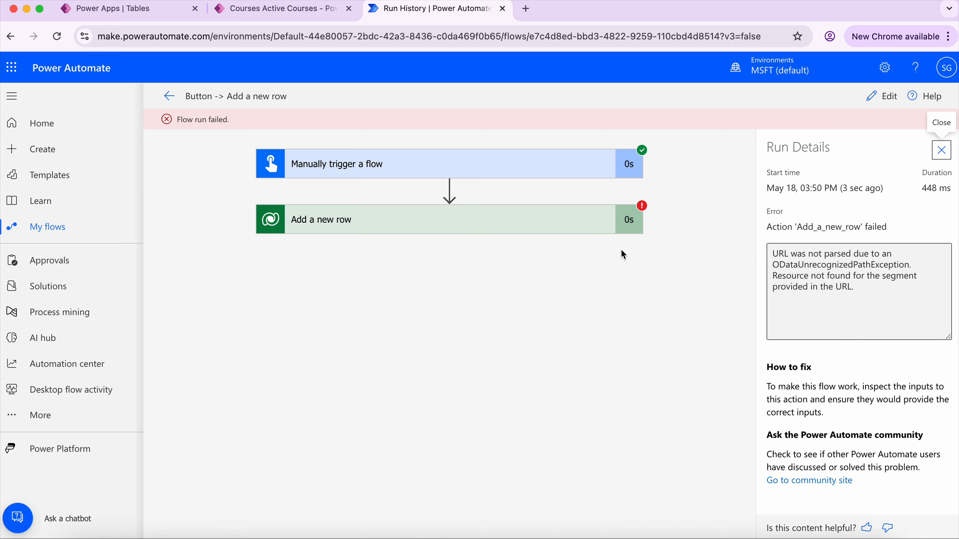
left_click(542, 230)
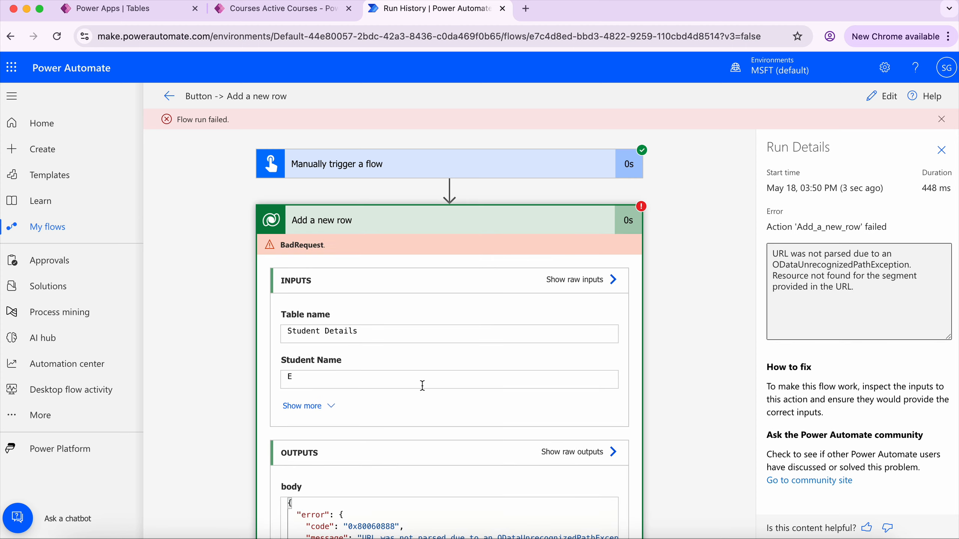
Step: Return to editing the flow and insert a Microsoft Dataverse List rows action between the manual trigger and Add a new row
left_click(876, 96)
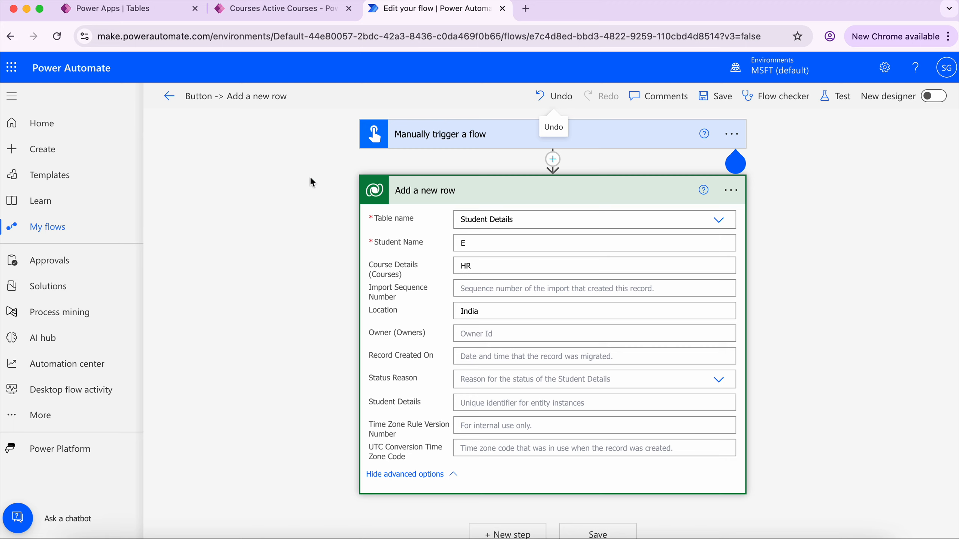
left_click(553, 159)
left_click(531, 187)
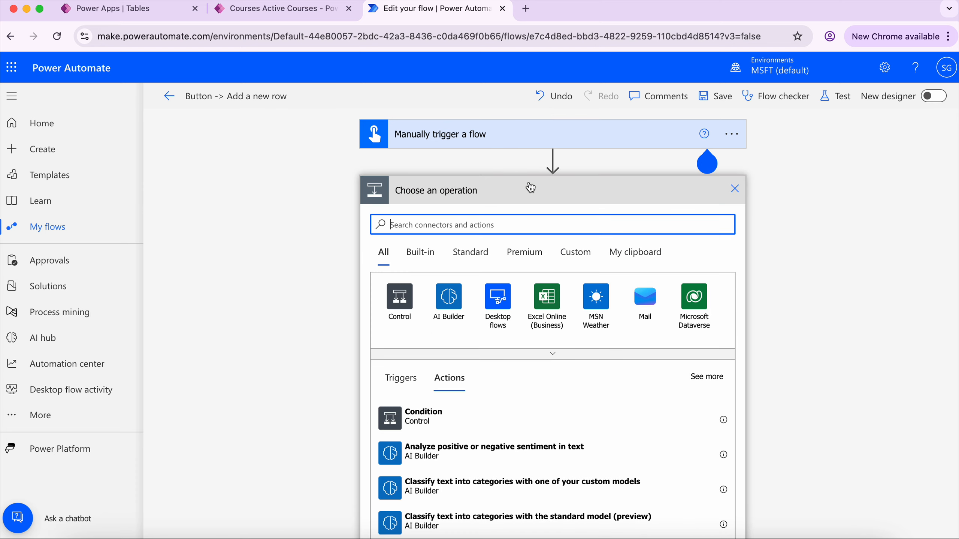
type("List")
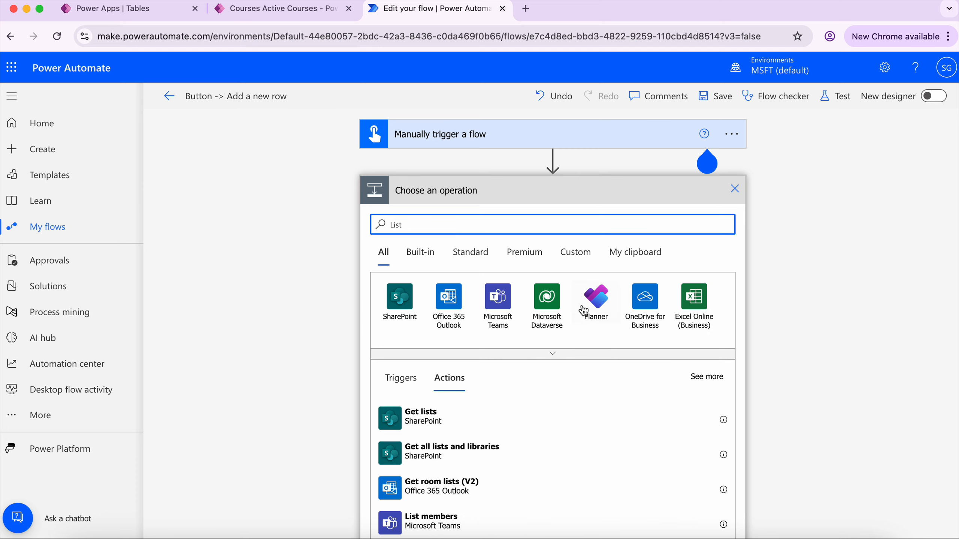
scroll(653, 394, "down", 3)
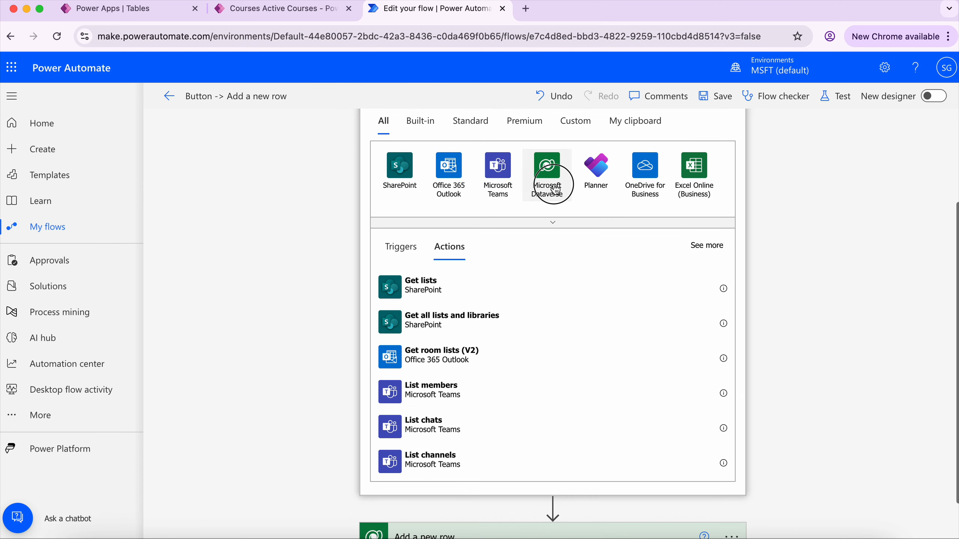
left_click(550, 166)
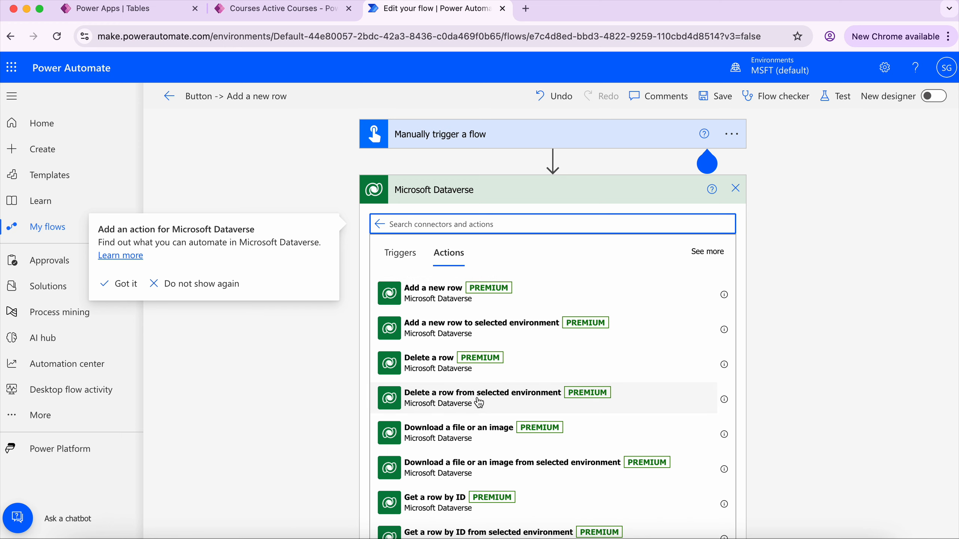
scroll(480, 401, "down", 5)
scroll(479, 401, "down", 1)
left_click(438, 351)
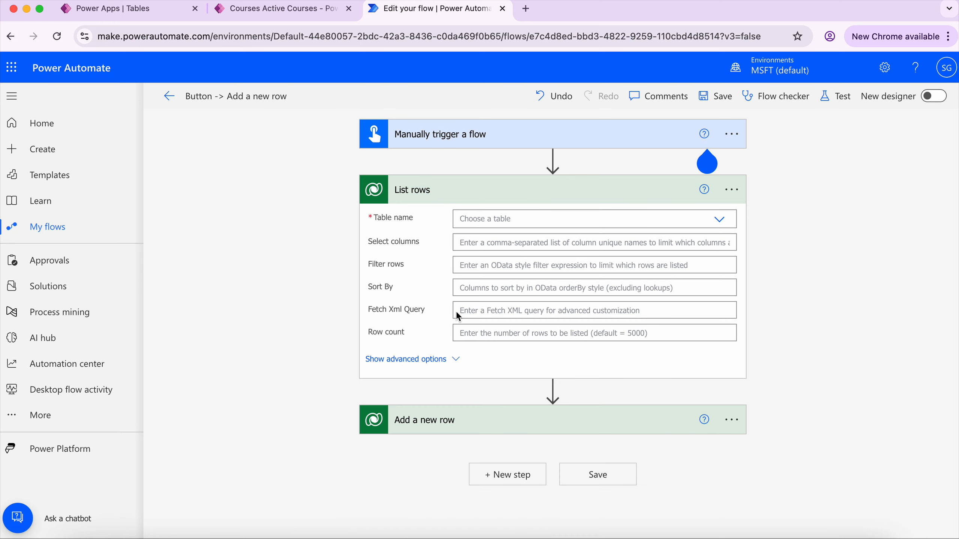
Step: Set the table of the List rows action to Courses
left_click(713, 222)
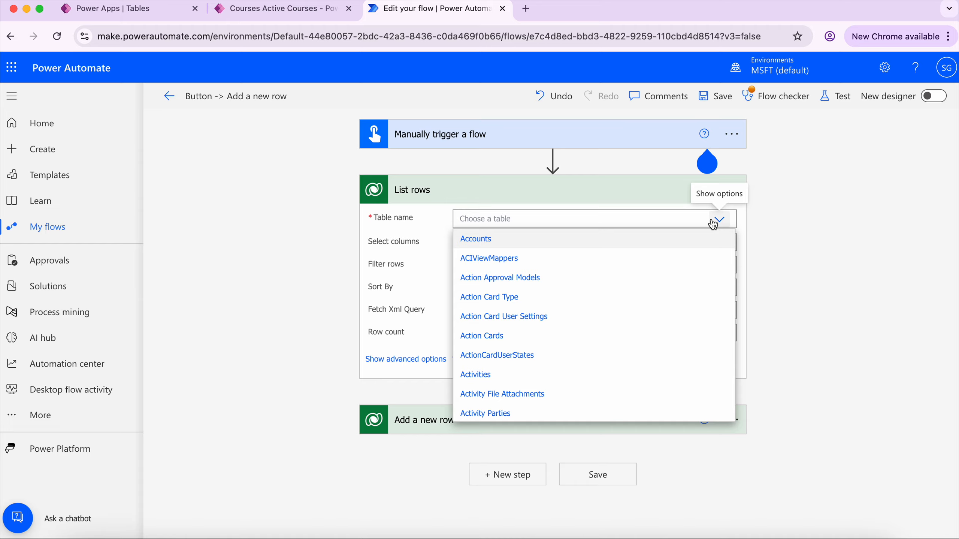
scroll(579, 382, "down", 15)
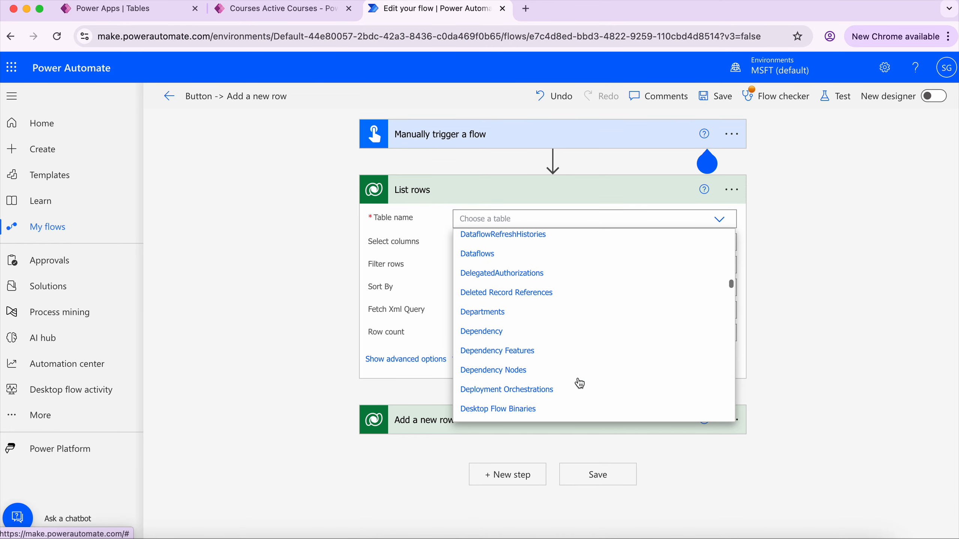
scroll(580, 383, "up", 10)
scroll(579, 383, "down", 2)
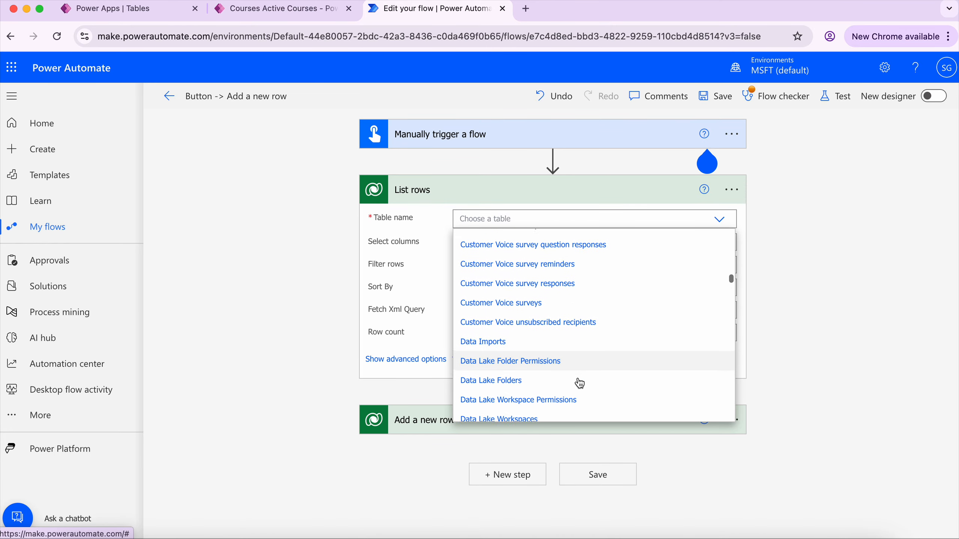
scroll(580, 383, "up", 10)
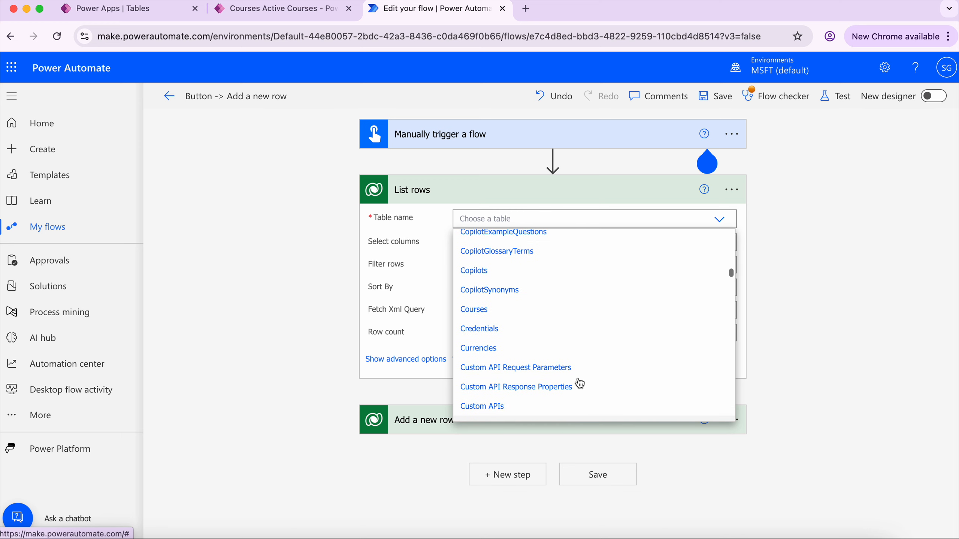
left_click(479, 312)
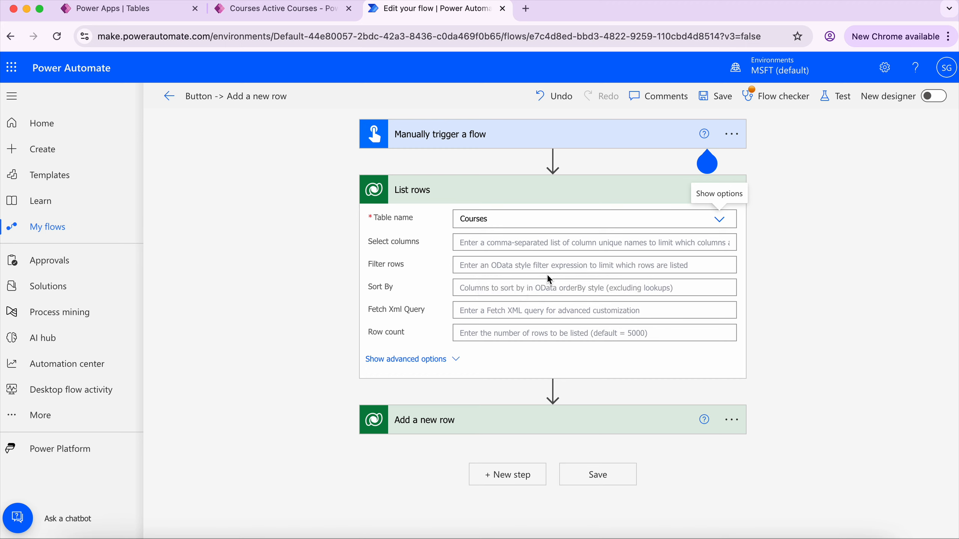
Step: Insert a Data Operation Compose action between List rows and Add a new row
left_click(552, 390)
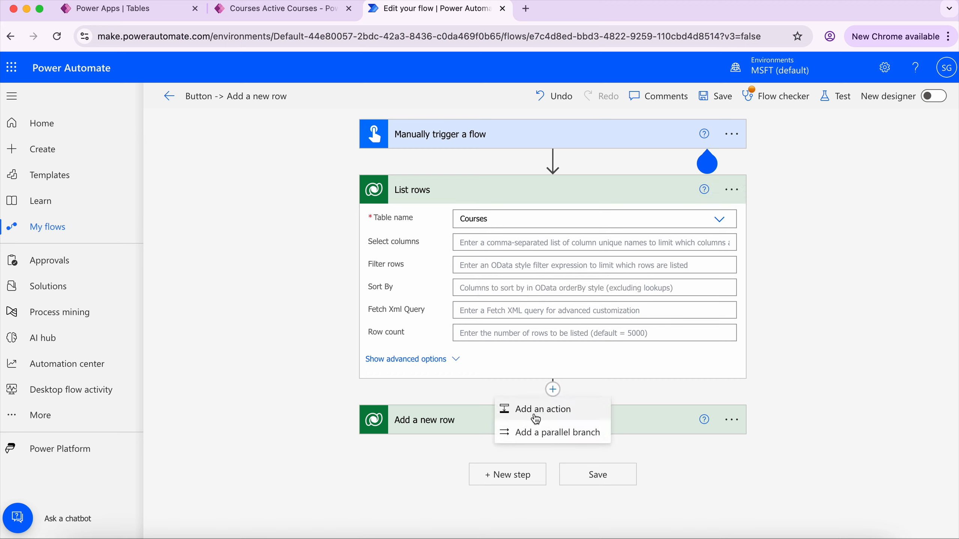
left_click(552, 389)
left_click(553, 390)
left_click(540, 408)
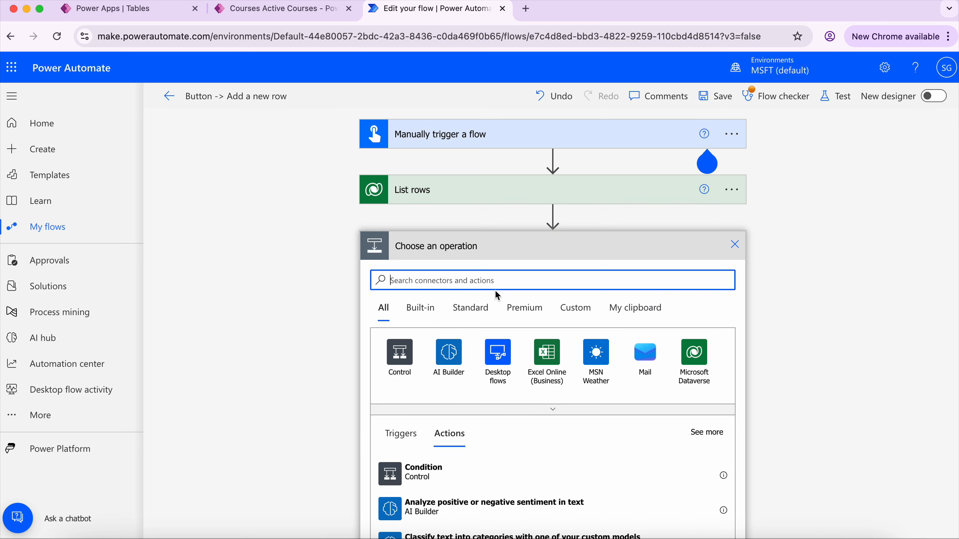
type("compose")
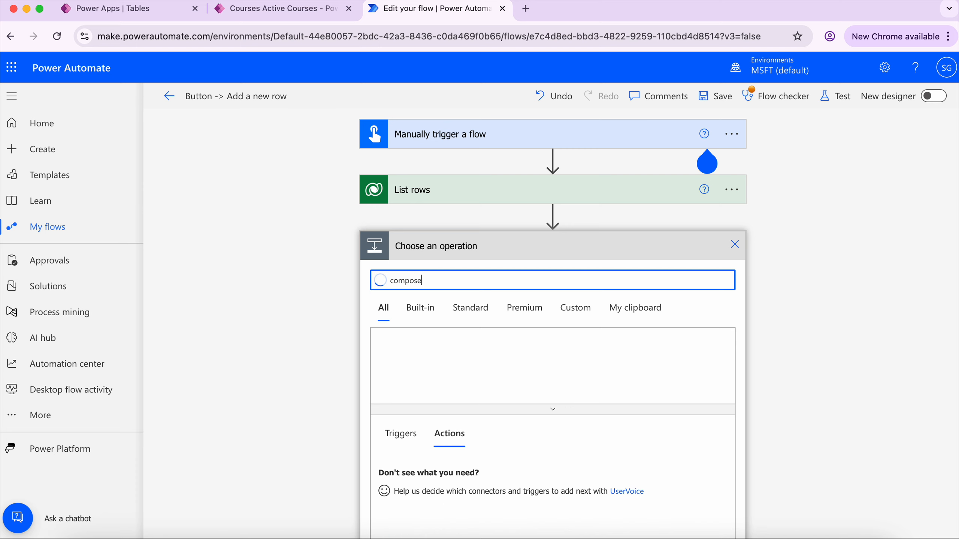
left_click(445, 195)
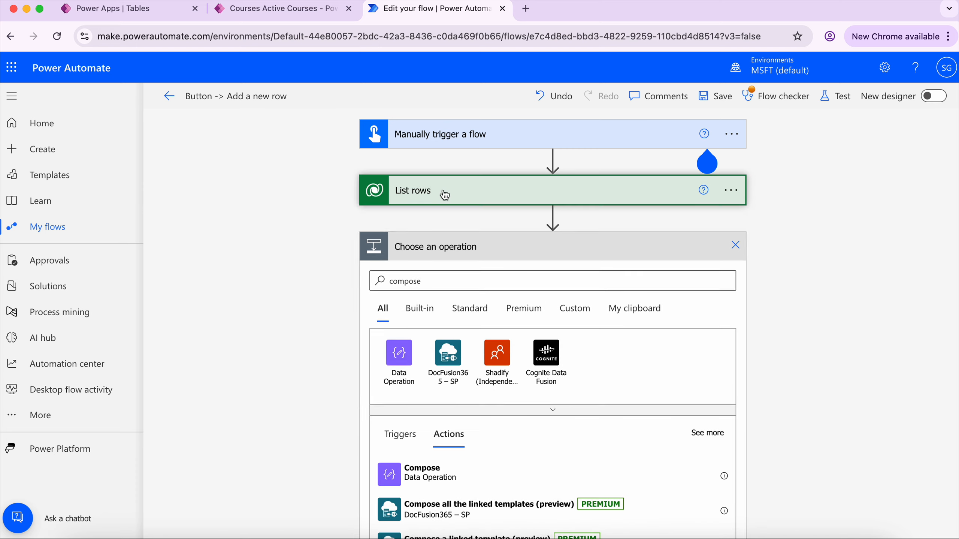
left_click(469, 199)
left_click(436, 465)
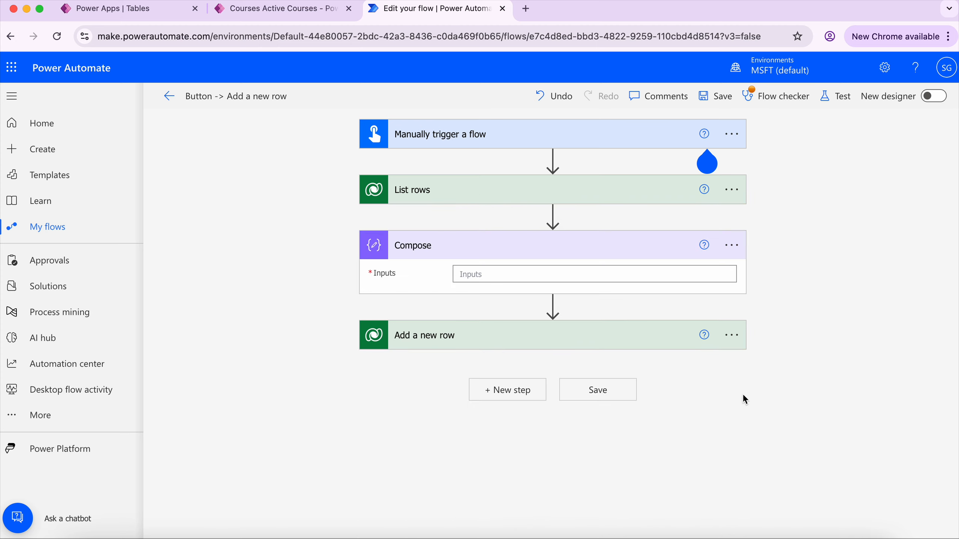
Step: Set the Compose inputs to the expression first(outputs('List_rows')?['body/value']) using the List rows value, and reopen that expression
left_click(514, 274)
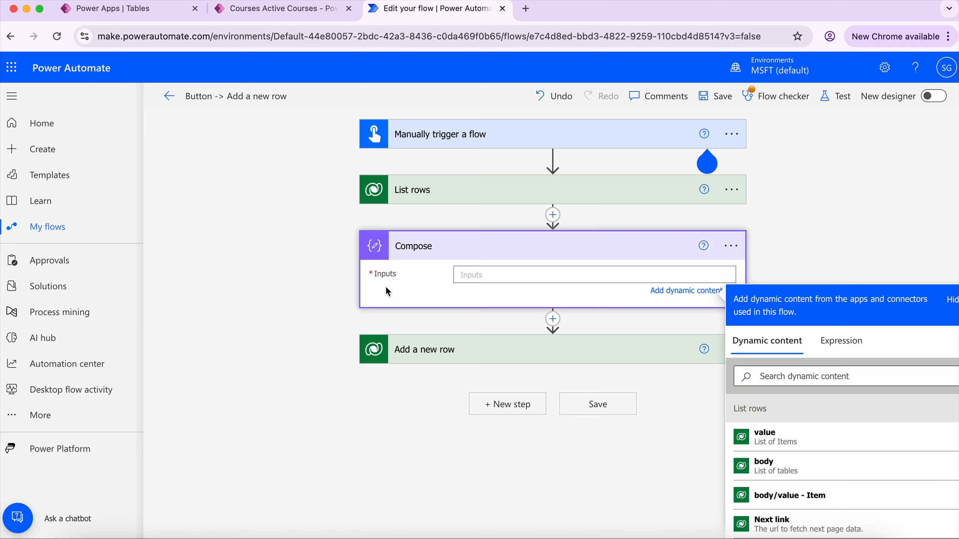
left_click(859, 346)
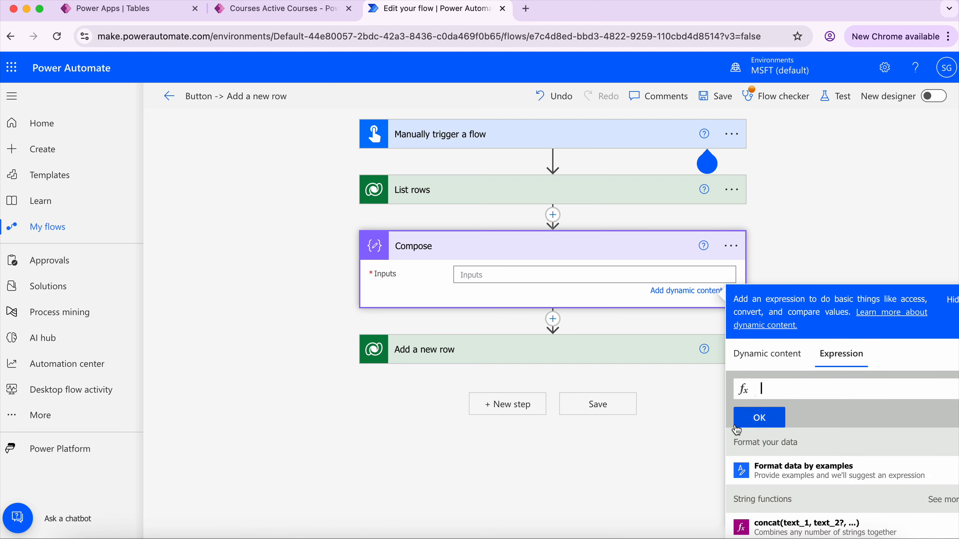
type("first")
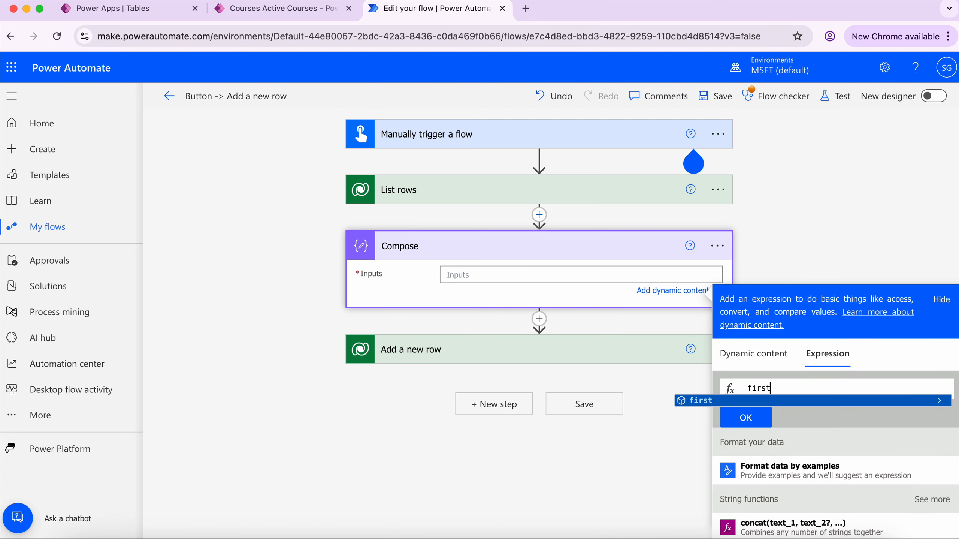
key("Return")
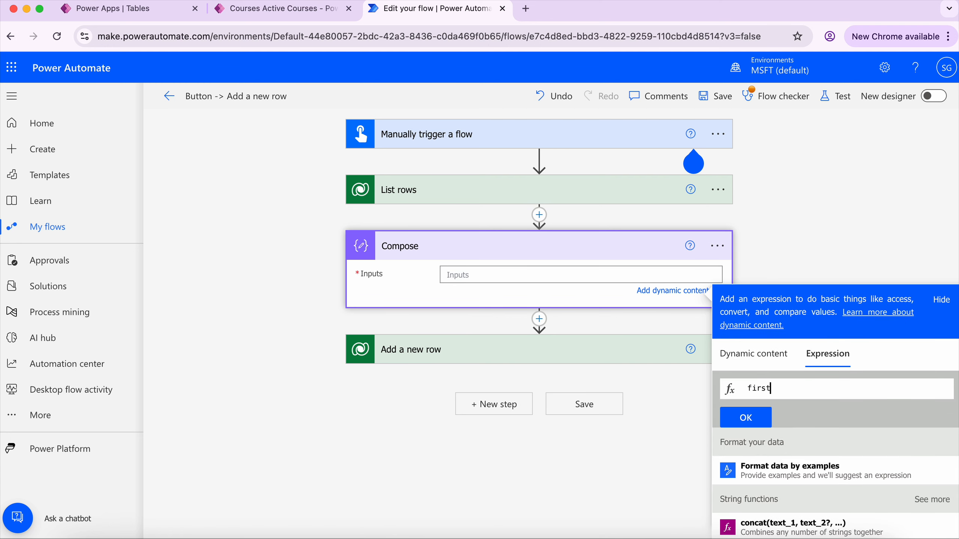
type("(")
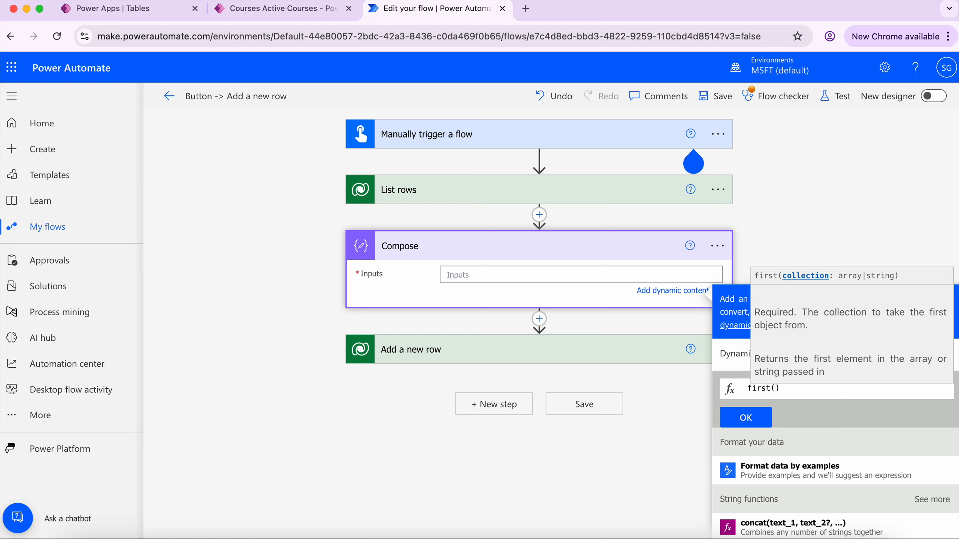
scroll(774, 478, "down", 2)
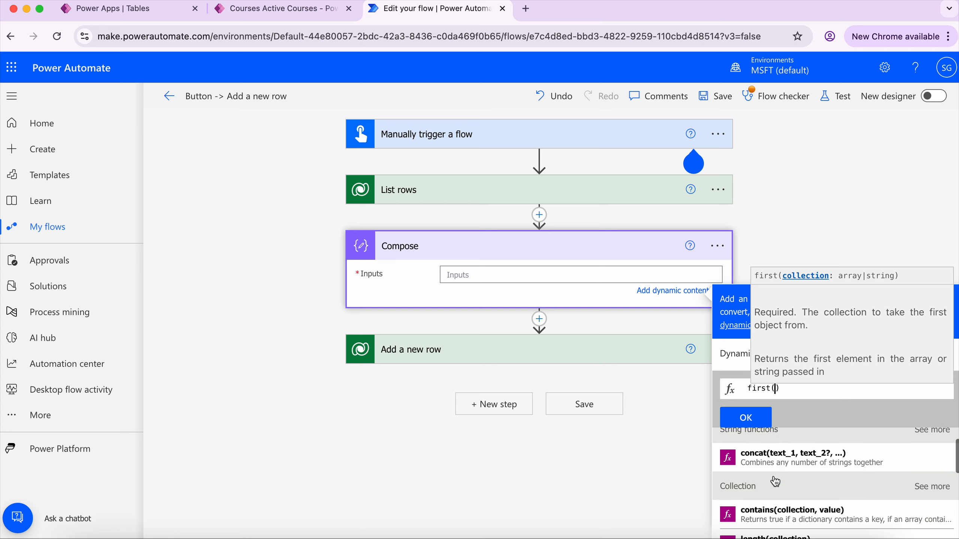
left_click(733, 368)
scroll(803, 487, "down", 2)
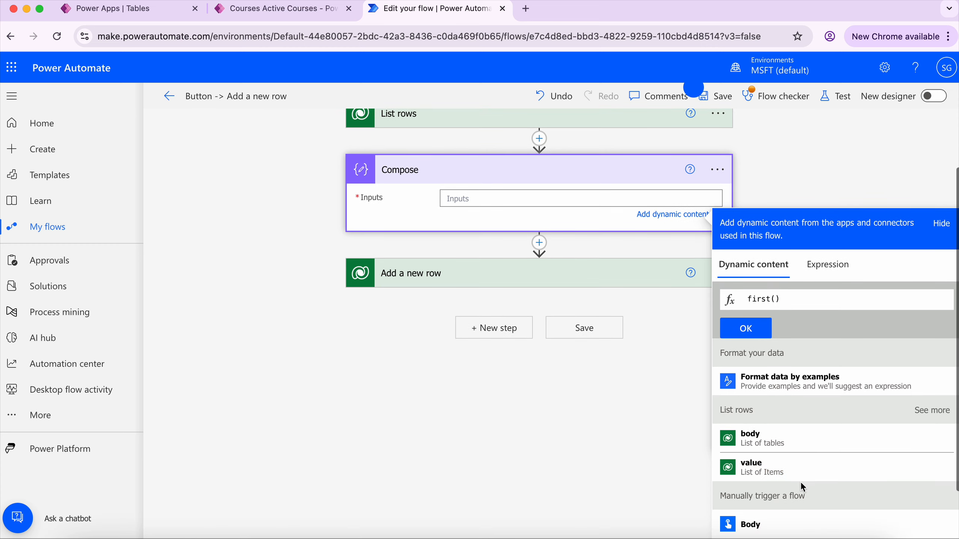
left_click(757, 473)
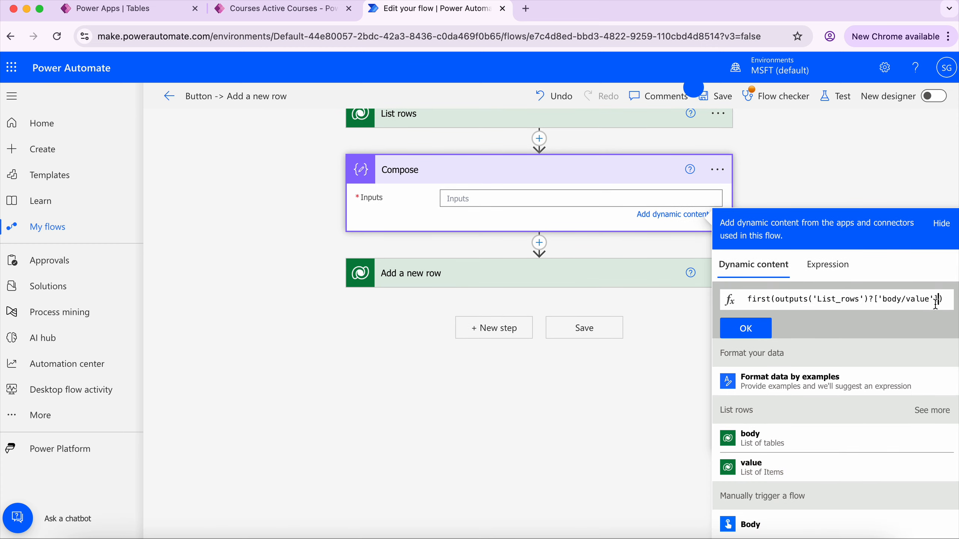
left_click(948, 300)
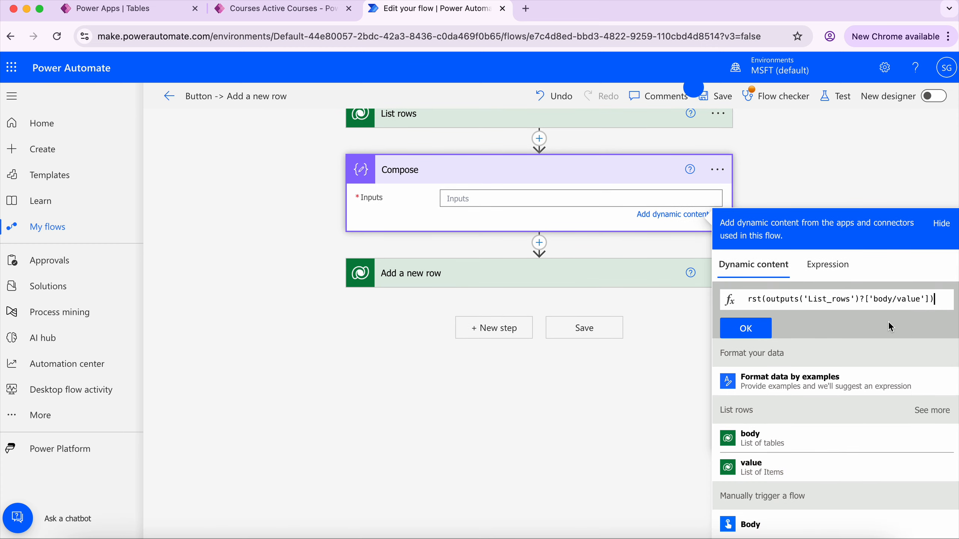
left_click(745, 327)
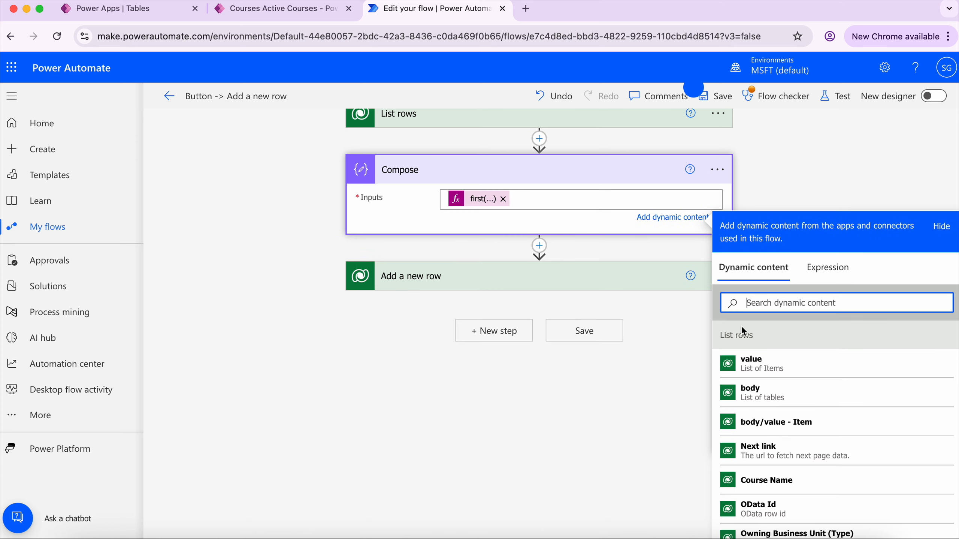
left_click(480, 199)
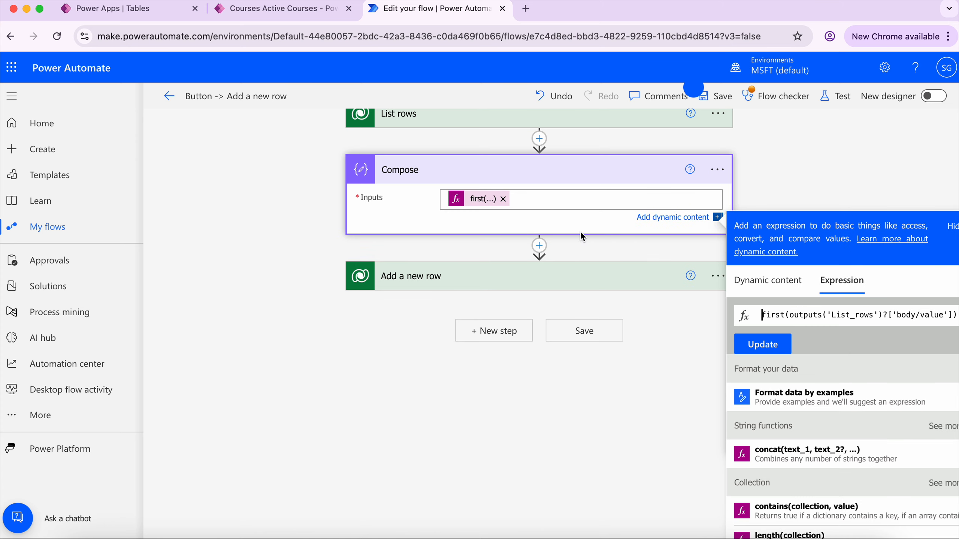
Step: Switch to Power Apps Tables, search for "cour", and open the columns of the Course table
left_click(255, 15)
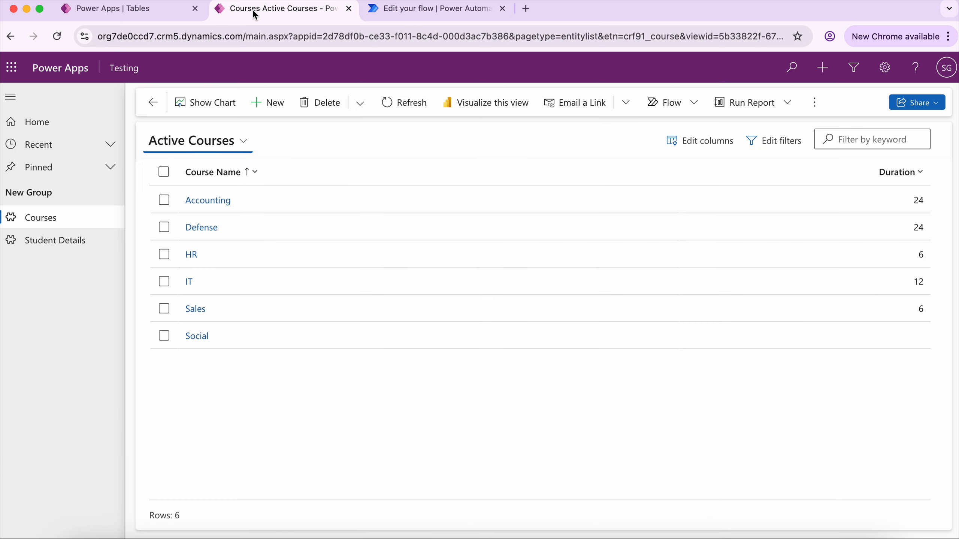
left_click(88, 13)
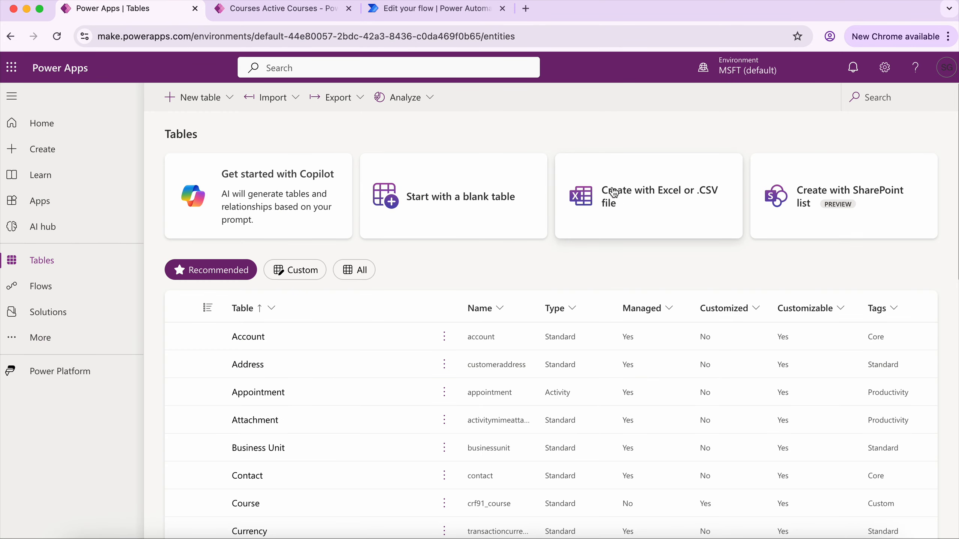
left_click(889, 99)
type("cour")
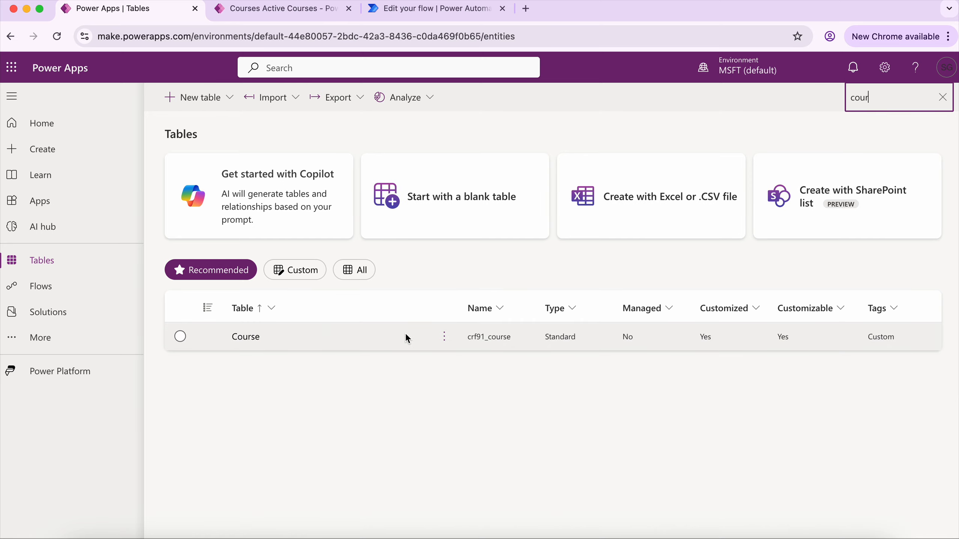
left_click(245, 336)
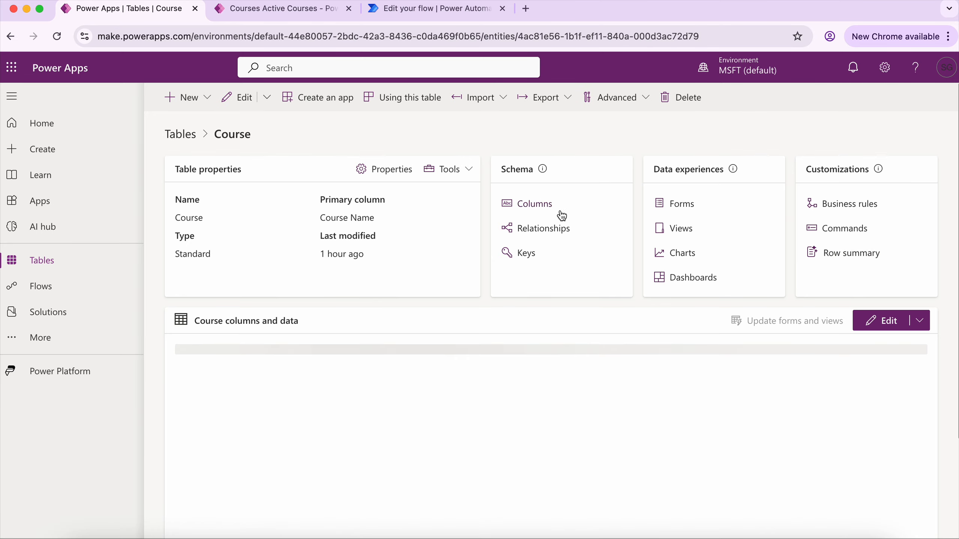
left_click(534, 206)
scroll(443, 377, "down", 5)
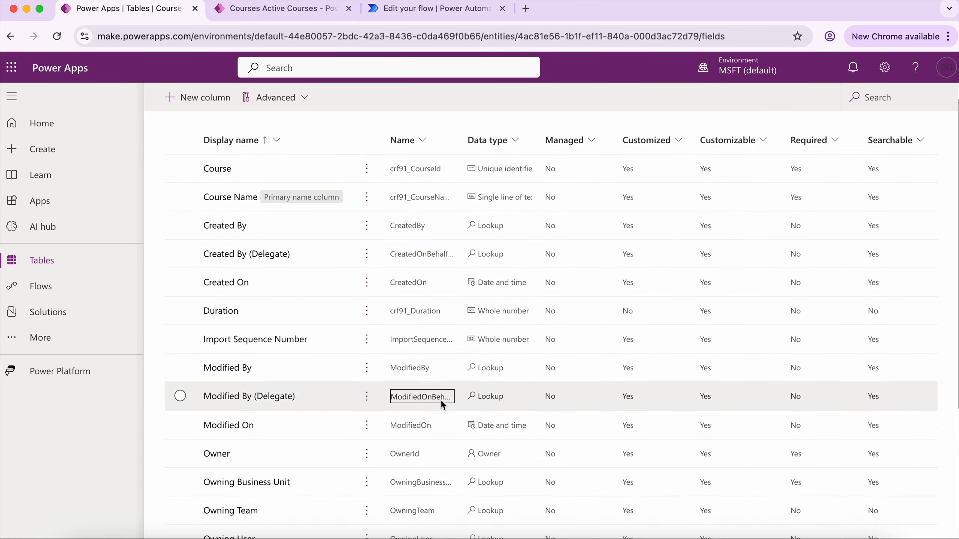
scroll(443, 404, "up", 5)
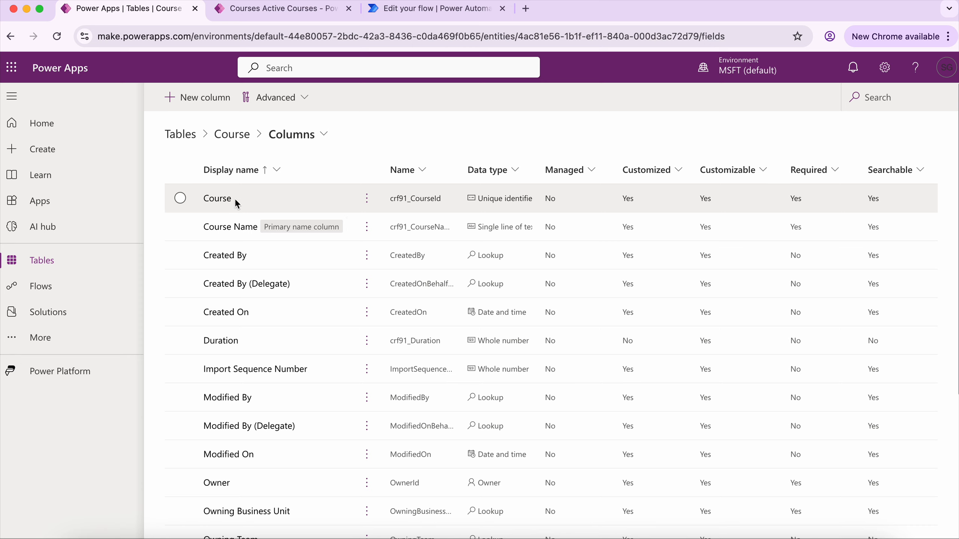
Step: Open the Course unique identifier column for editing, show its advanced options, and copy the logical name crf91_courseid
left_click(368, 199)
left_click(408, 227)
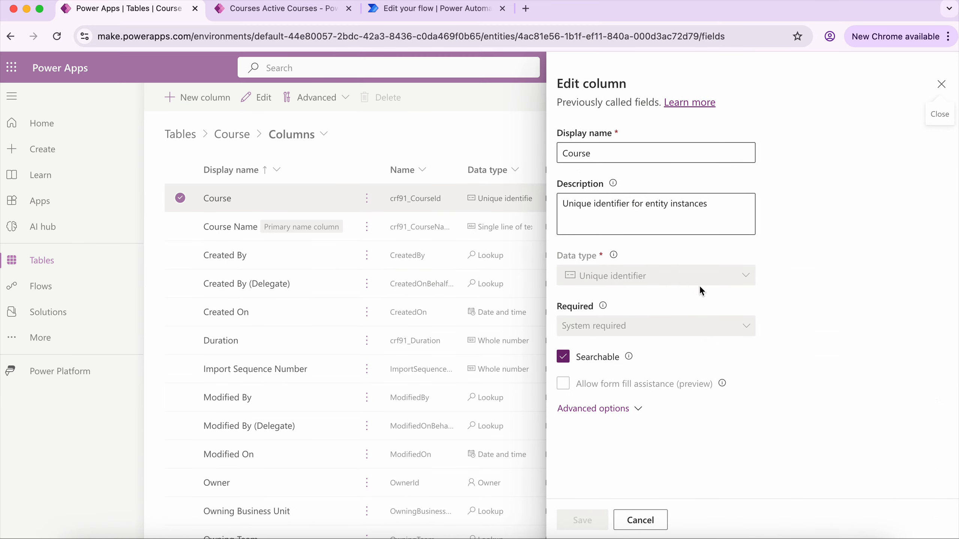
left_click(601, 409)
scroll(602, 409, "down", 5)
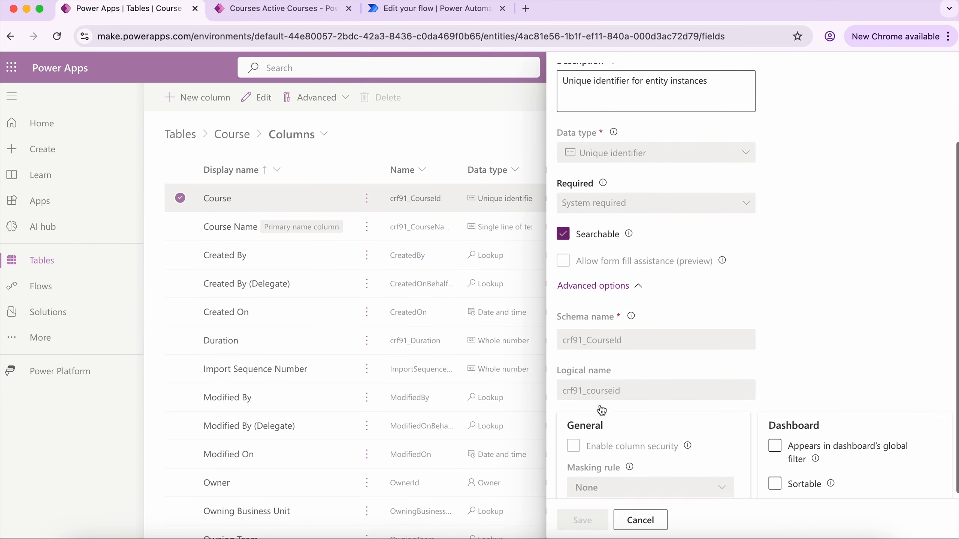
left_click_drag(641, 346, 549, 349)
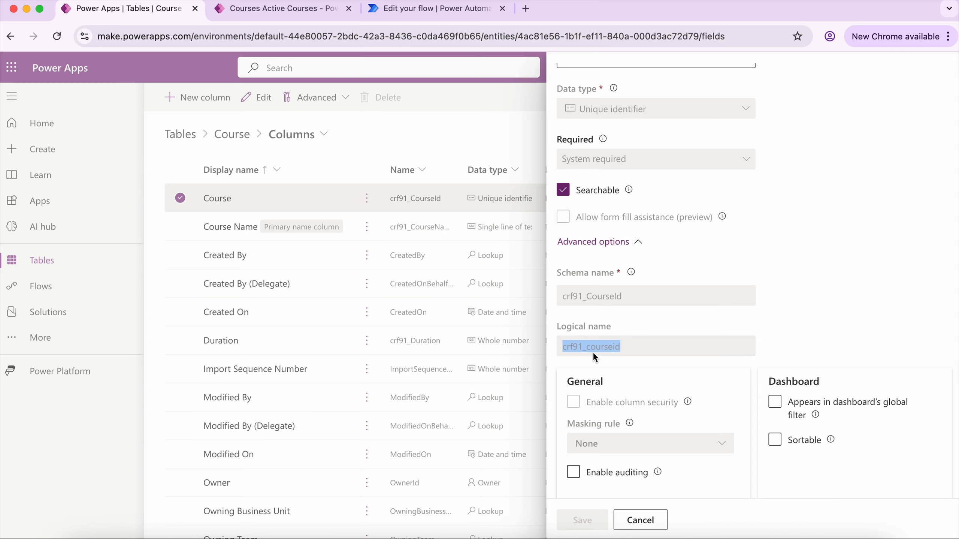
left_click(615, 351)
double_click(639, 347)
key("ctrl+c")
left_click_drag(638, 348, 572, 347)
left_click(567, 347)
Step: Switch back to the Power Automate flow editor, append ?['crf91_courseid'] to the Compose inputs expression, and apply the update
left_click(409, 11)
left_click(479, 200)
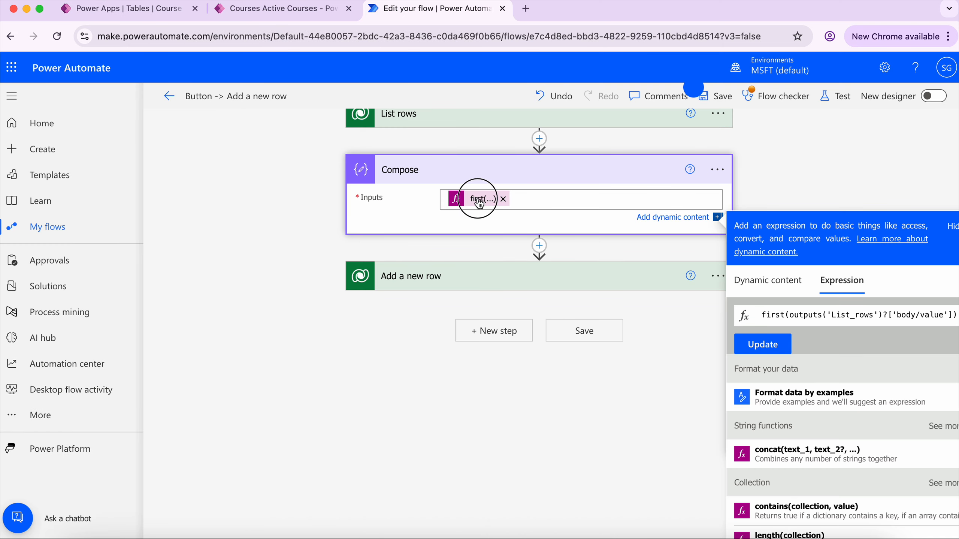
left_click(956, 316)
type("?")
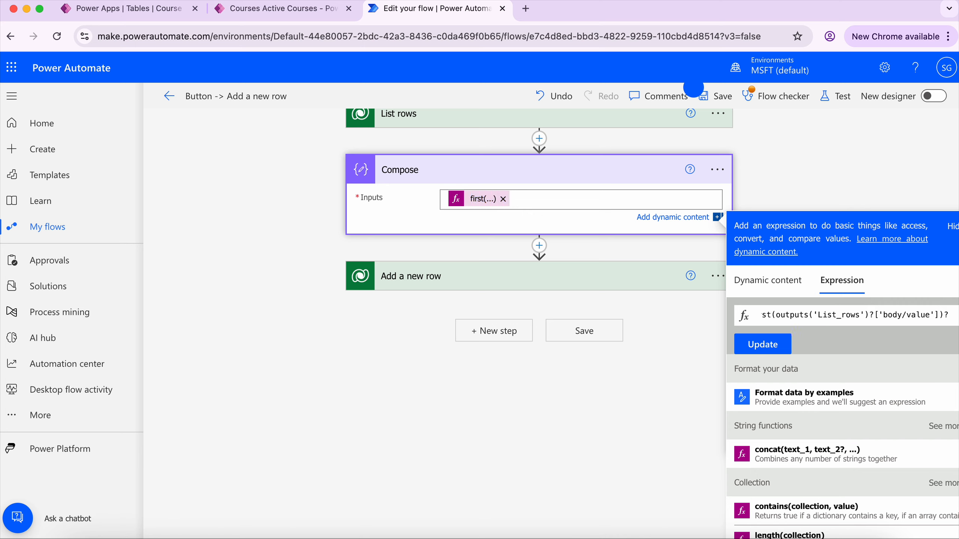
type("[")
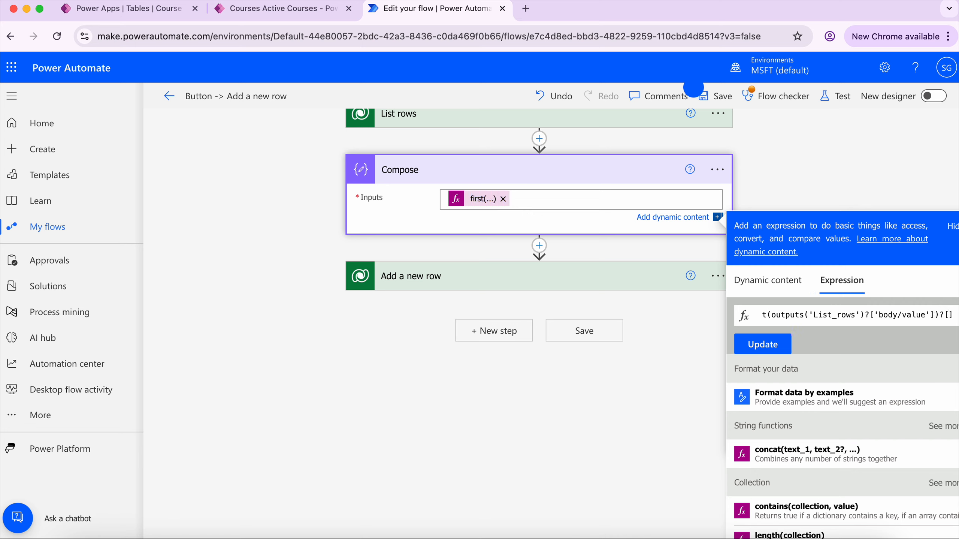
type("'")
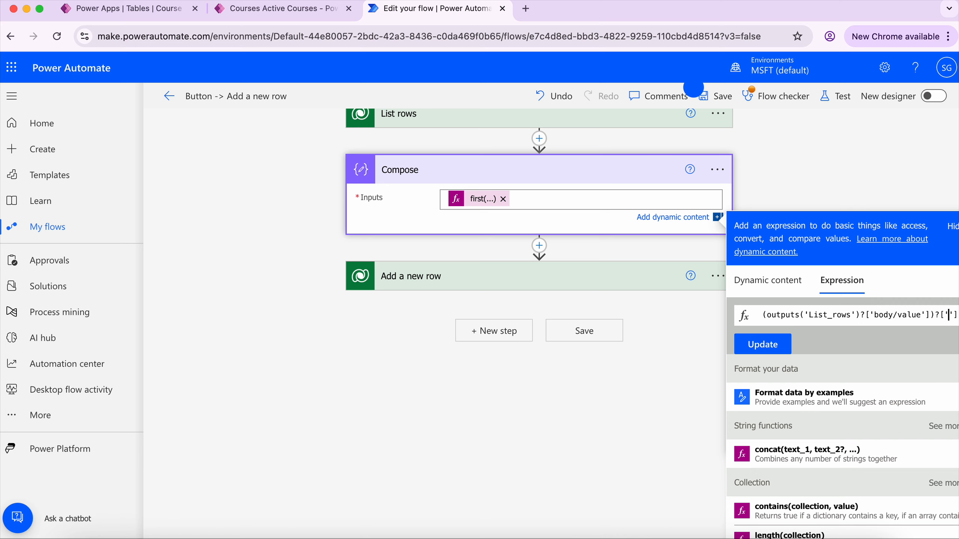
key("ctrl+v")
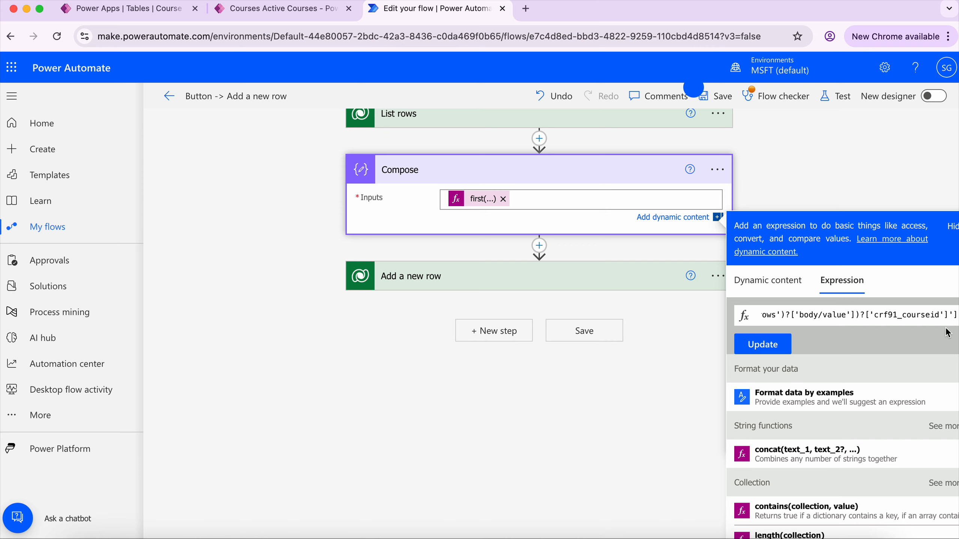
left_click(942, 315)
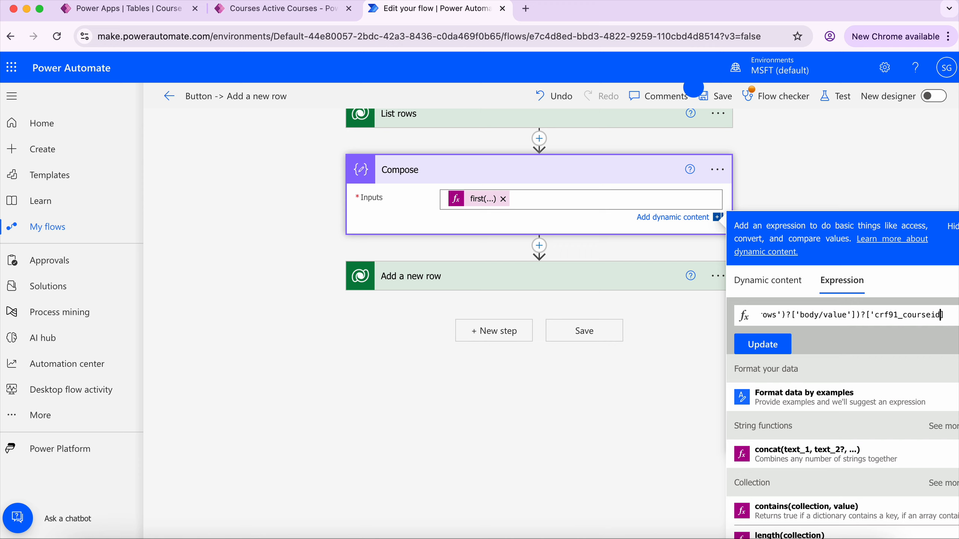
type("'")
left_click(762, 344)
left_click(590, 118)
Step: Review the full Compose expression from its end back to its start for misplaced or repeated parts
left_click(865, 316)
key("Left")
key("Left")
key("Left")
key("Left")
key("Left")
key("Left")
key("Left")
key("Left")
key("Left")
key("Left")
key("Left")
key("Left")
key("Left")
key("Left")
key("Left")
key("Left")
key("Left")
key("Left")
key("Left")
key("Left")
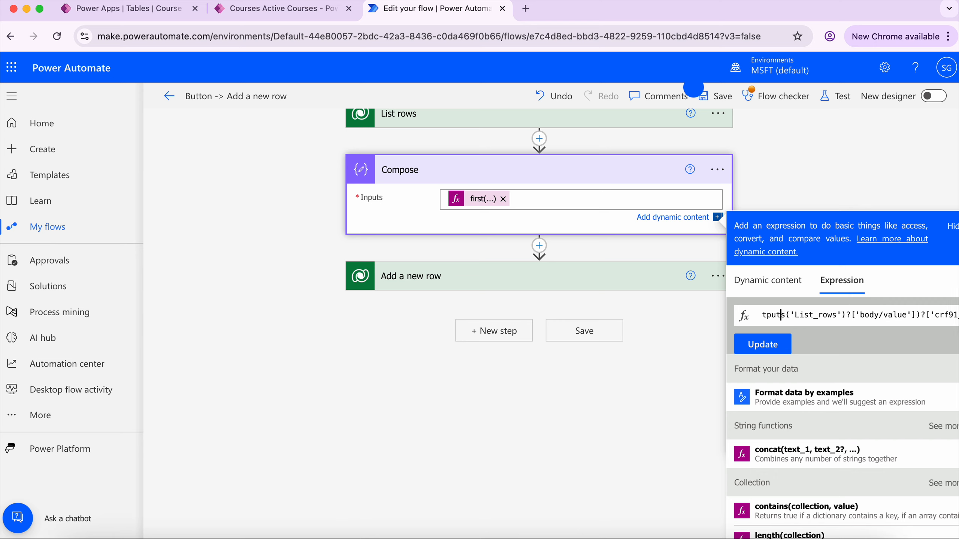
key("Left")
key("Left")
key("Left")
key("Left")
key("Left")
key("Left")
key("Left")
key("Left")
key("Left")
key("Left")
key("Left")
key("Left")
key("Left")
key("Left")
key("Left")
key("Left")
key("Left")
key("Left")
key("Left")
key("Left")
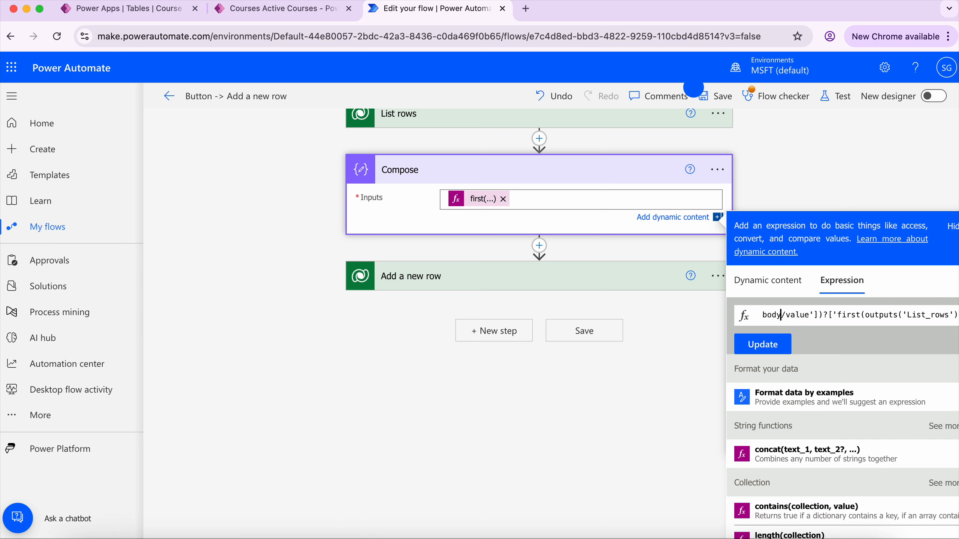
key("Left")
key("Left")
key("Left")
key("Left")
key("Left")
key("Left")
key("Left")
key("Left")
key("Left")
key("Left")
key("Left")
key("Left")
key("Left")
key("Left")
key("Left")
key("Left")
key("Left")
key("Left")
key("Left")
key("Left")
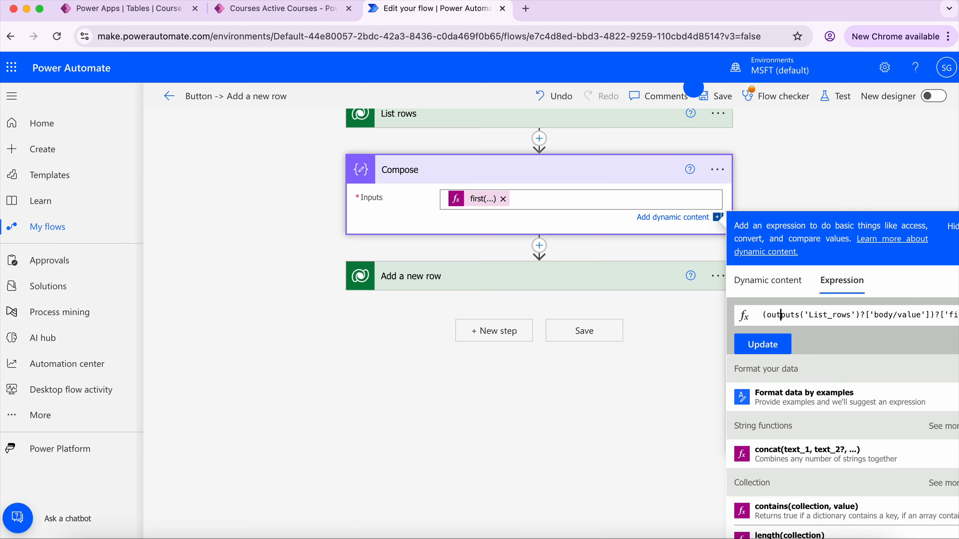
key("Left")
key("Left")
key("Left")
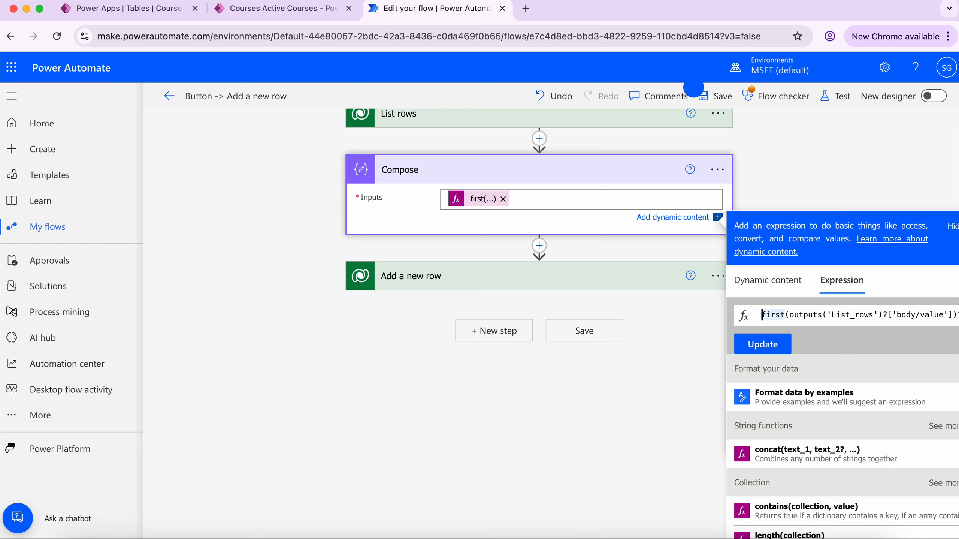
Step: Clear the whole expression text and remove the first(...) expression from the Compose inputs
key("super+a")
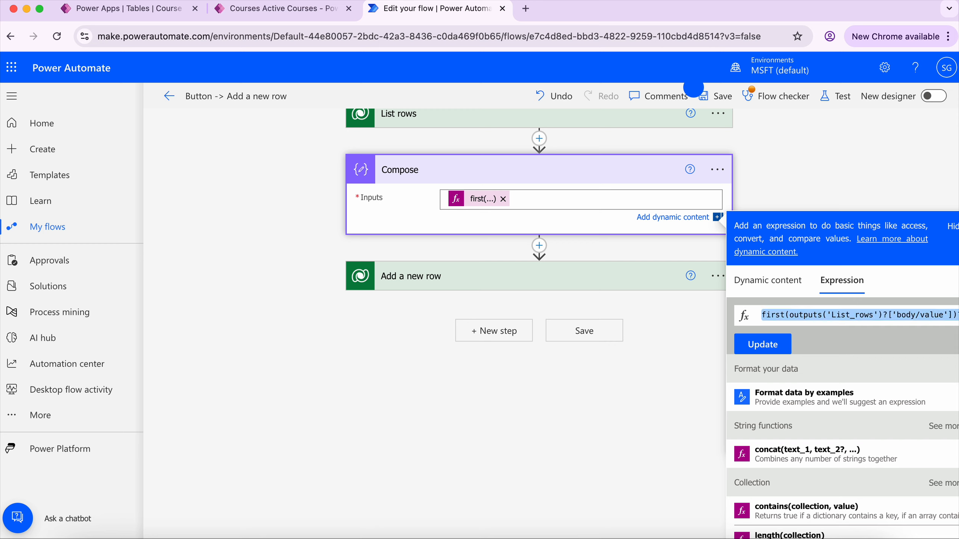
key("super+x")
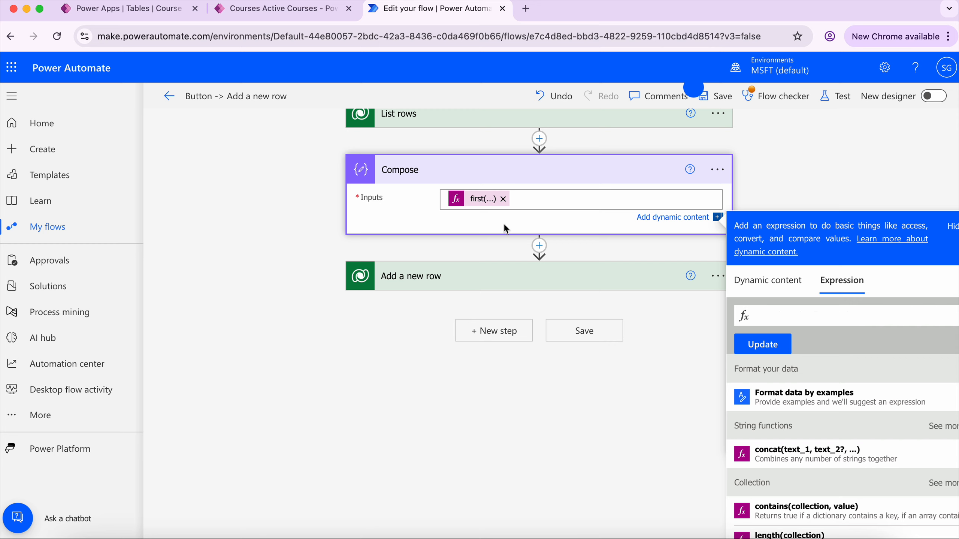
double_click(478, 202)
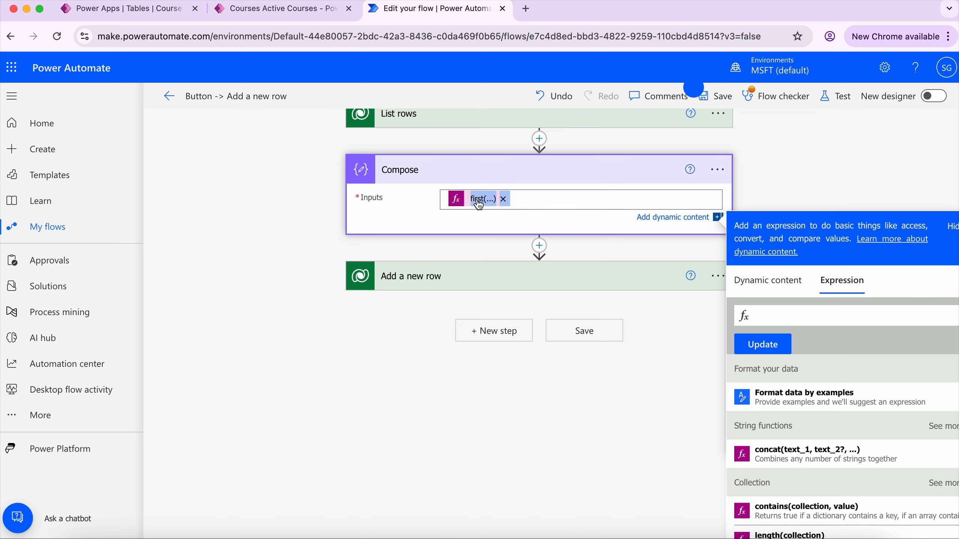
left_click(503, 199)
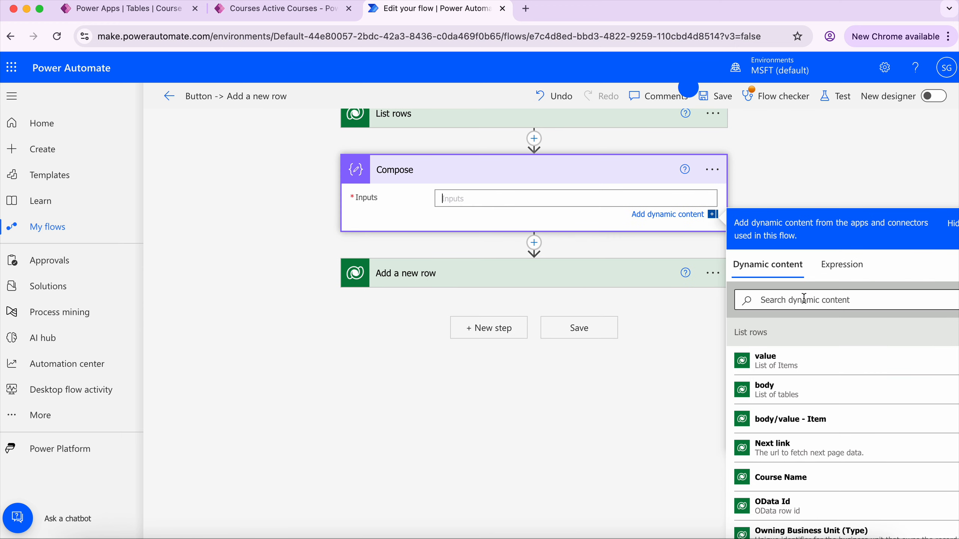
Step: Build a new Compose inputs expression first(outputs('List_rows')?['body/value']) using the List rows value
left_click(842, 264)
type("first")
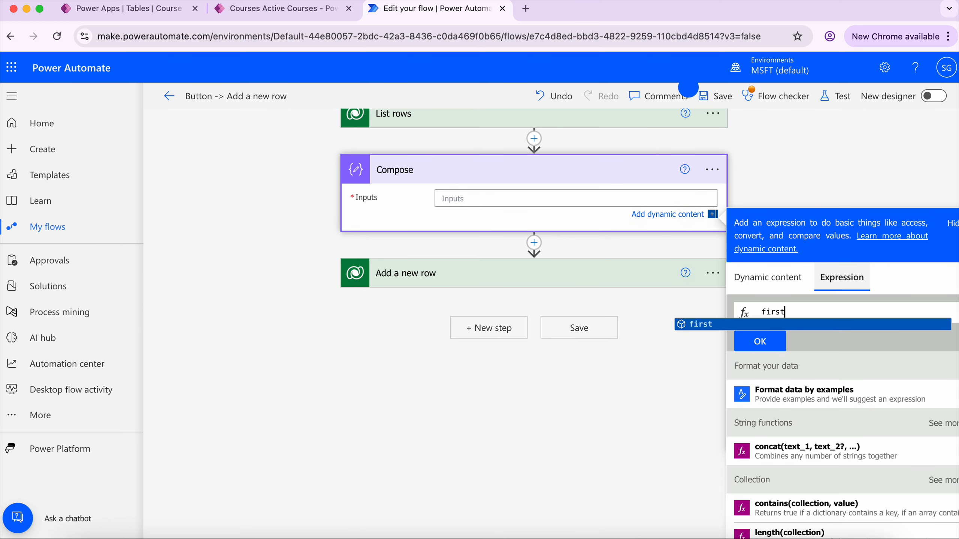
key("Return")
type("(")
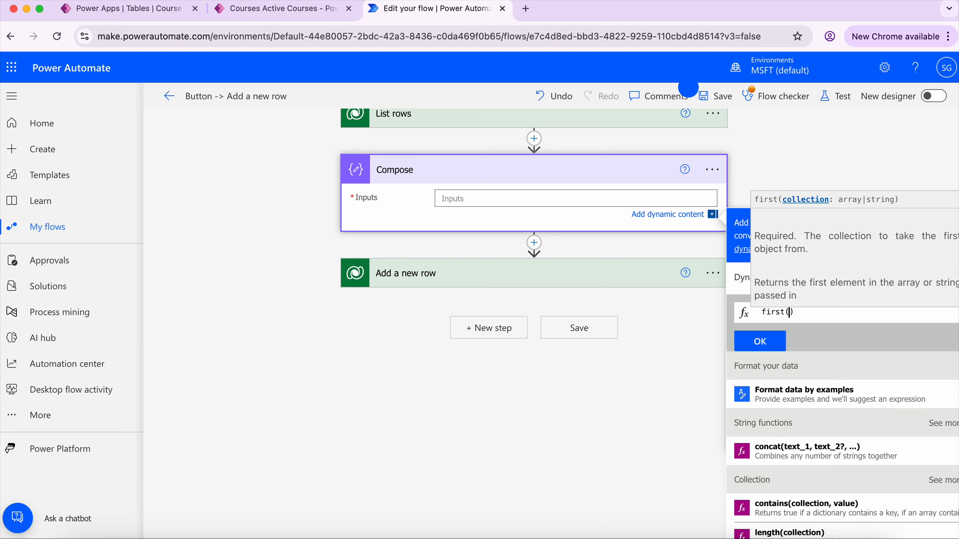
left_click(737, 279)
left_click(765, 468)
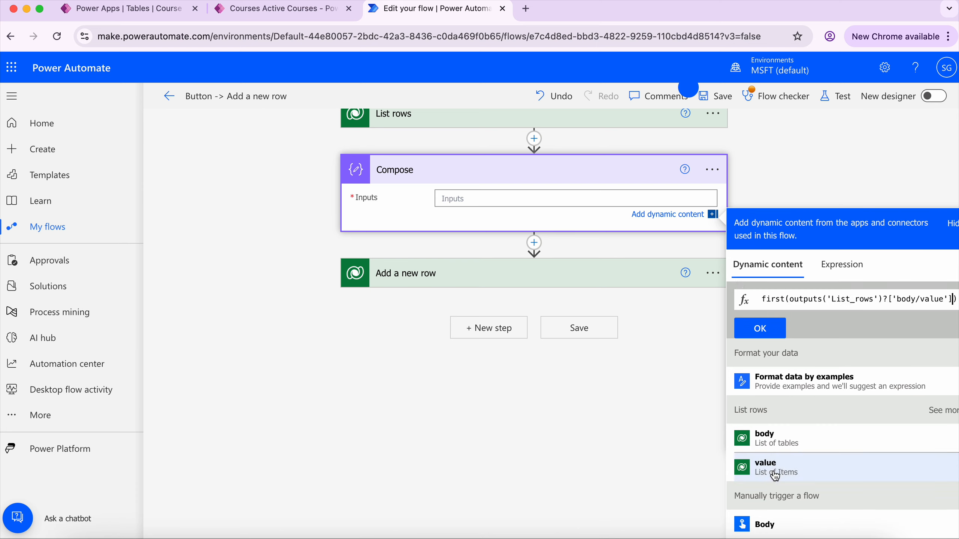
Step: Append ?['crf91_courseid'] to the end of the new expression and remove the surplus closing character
type("?")
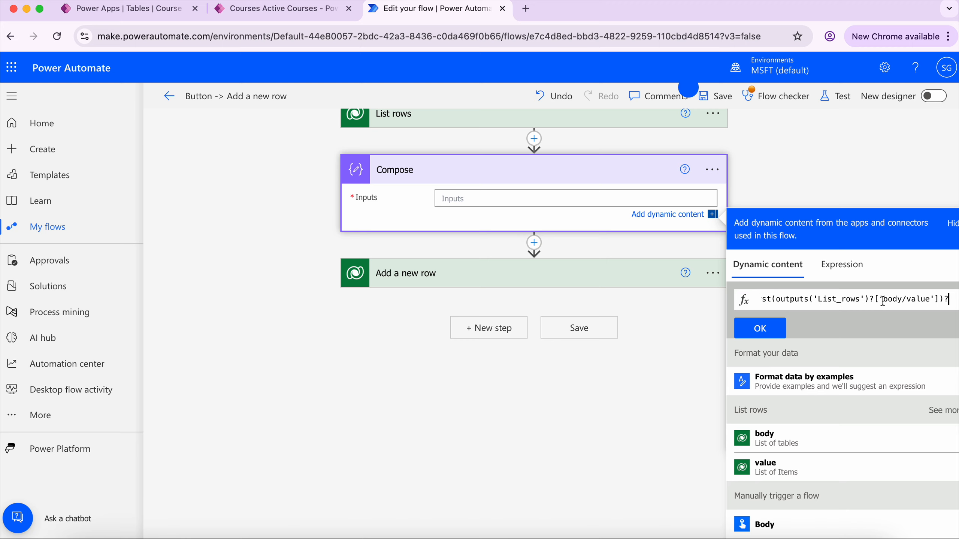
type("['")
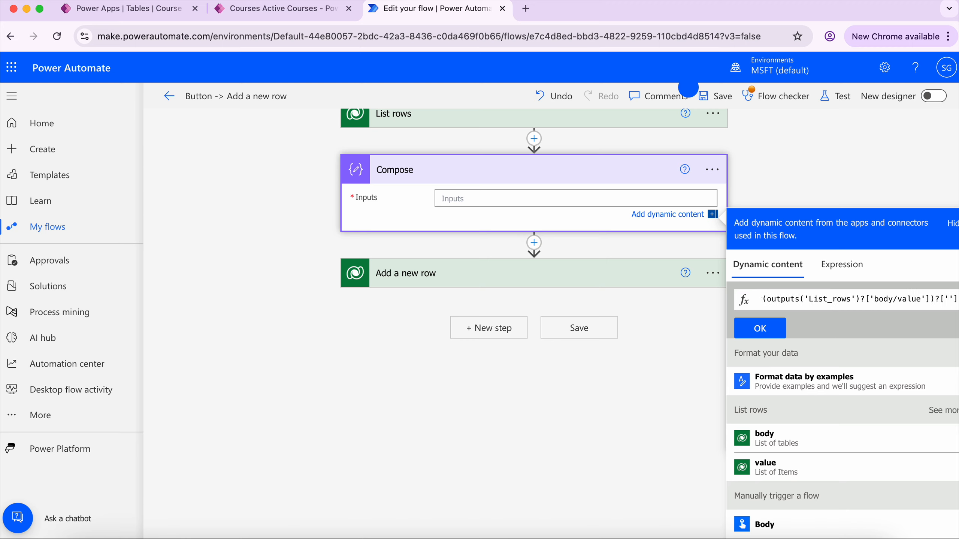
type("crf91_courseid")
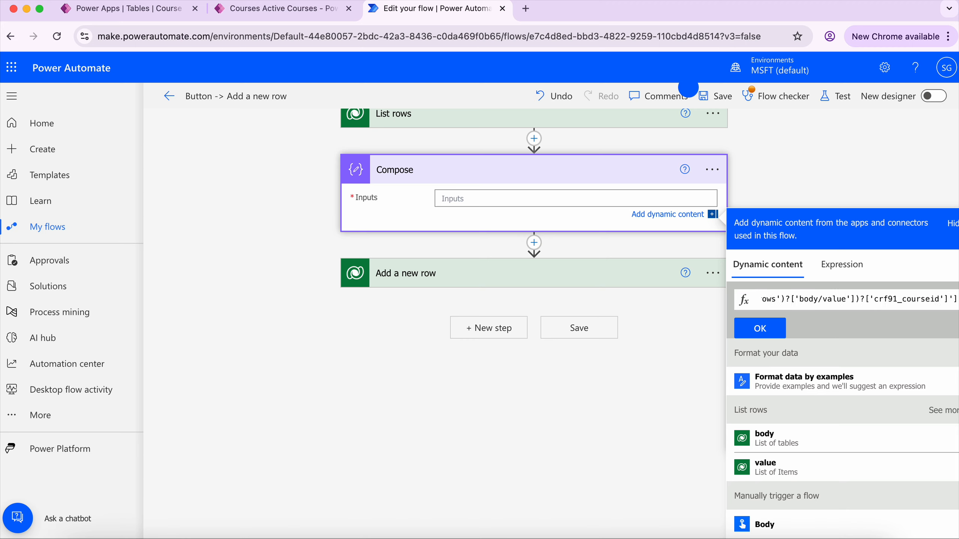
key("BackSpace")
Step: Delete the duplicated leading part first(outputs('List_rows')?['body/value'])?[' so the expression begins with a single first(outputs('List_rows')
double_click(921, 299)
key("Left")
key("Left")
key("Left")
key("Left")
key("Left")
key("Left")
key("Left")
key("Left")
key("Left")
key("Left")
key("Left")
key("Left")
key("Left")
key("Left")
key("Left")
key("Left")
key("Left")
key("Left")
key("Left")
key("Left")
key("Left")
key("Left")
key("Left")
key("Left")
key("Left")
key("Left")
key("Left")
key("Left")
key("Left")
key("Left")
key("Left")
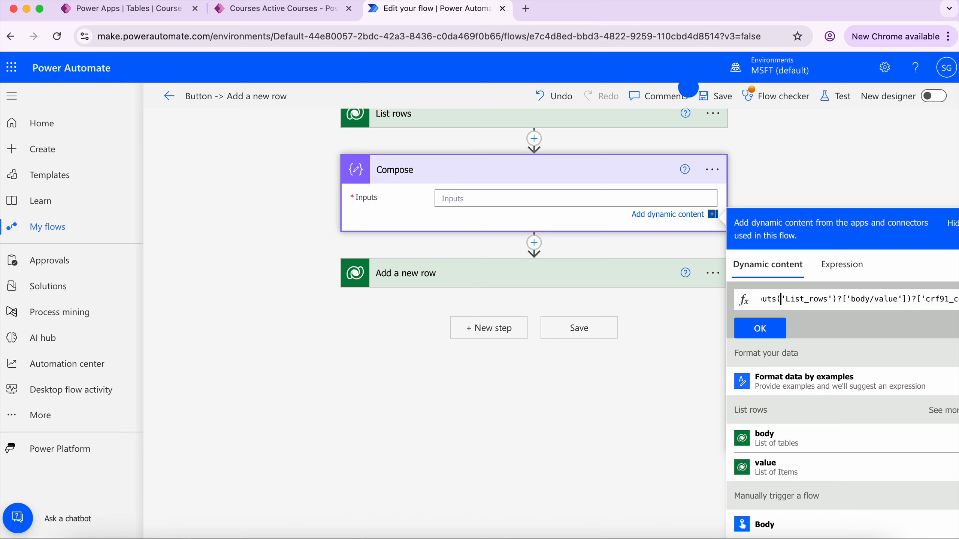
key("Left")
key("Left")
key("Left")
key("Left")
key("Left")
key("Left")
key("Left")
key("Left")
key("Left")
key("Left")
key("Left")
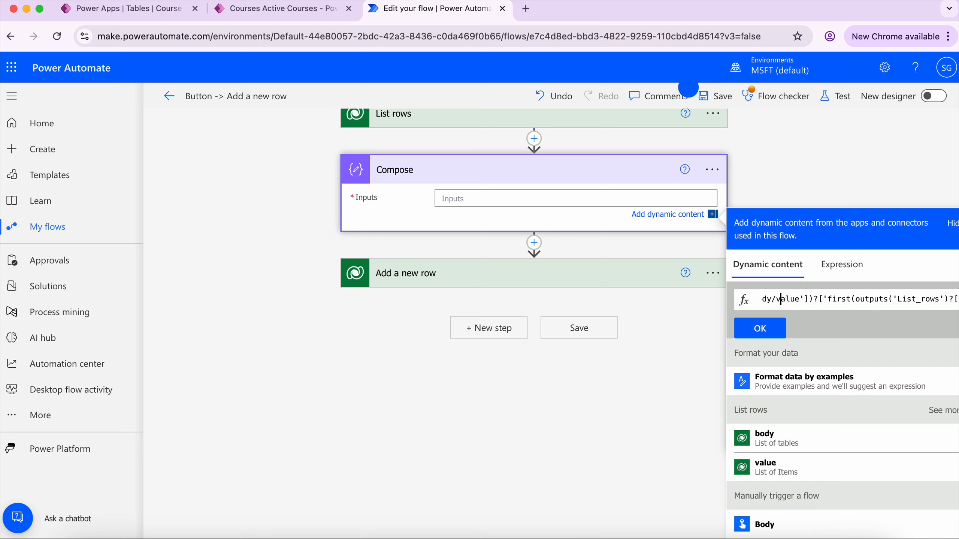
key("Right")
key("Right")
key("Right")
key("Right")
key("Right")
key("Right")
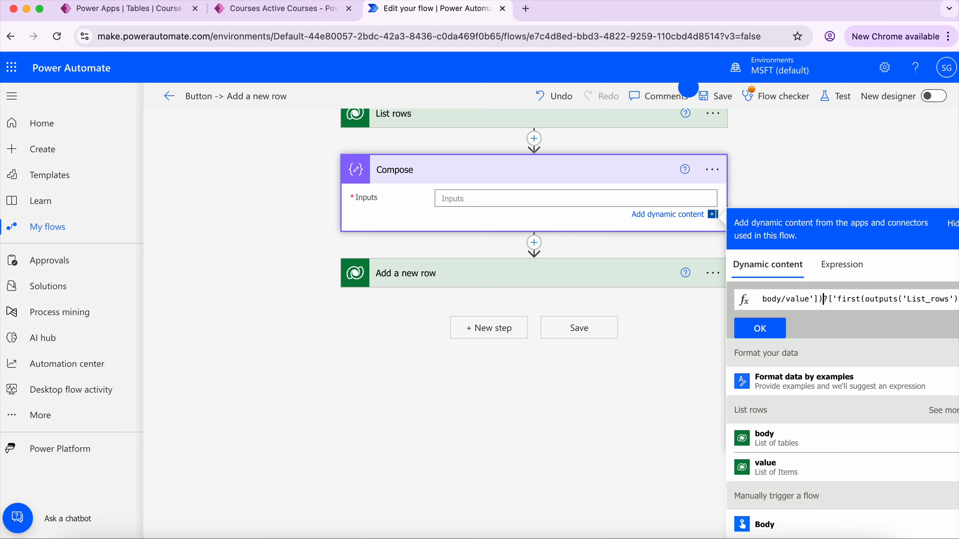
type("['b")
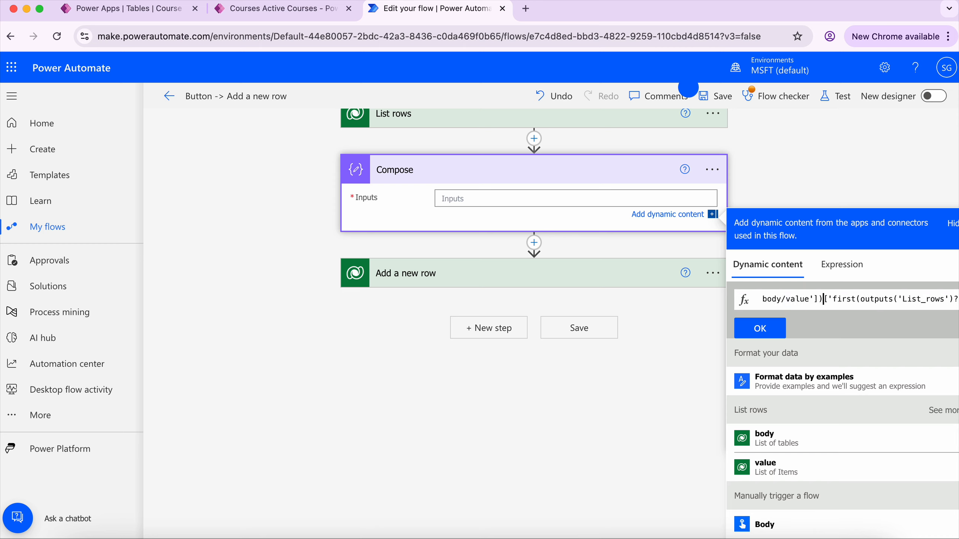
key("BackSpace")
key("BackSpace")
key("BackSpace")
key("BackSpace")
key("BackSpace")
key("BackSpace")
key("BackSpace")
key("BackSpace")
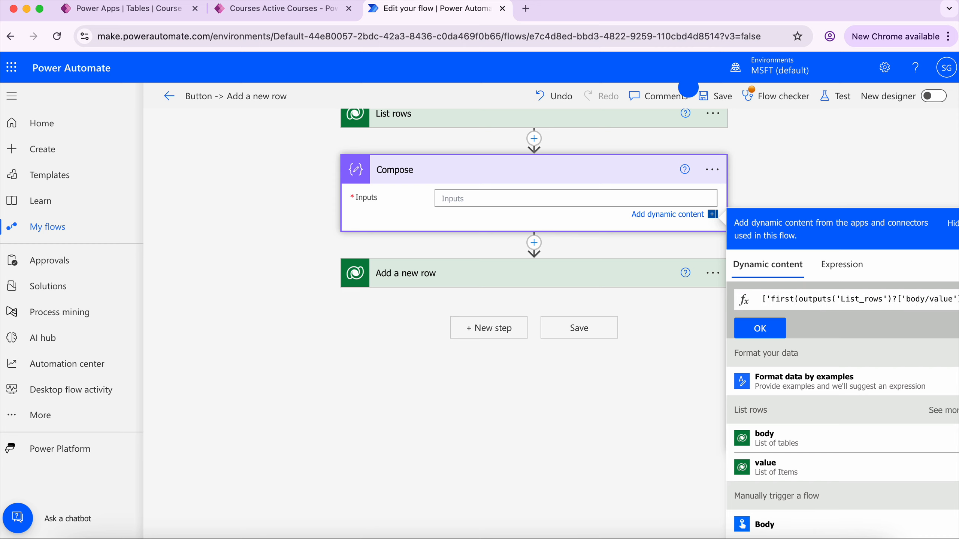
key("Delete")
key("Delete")
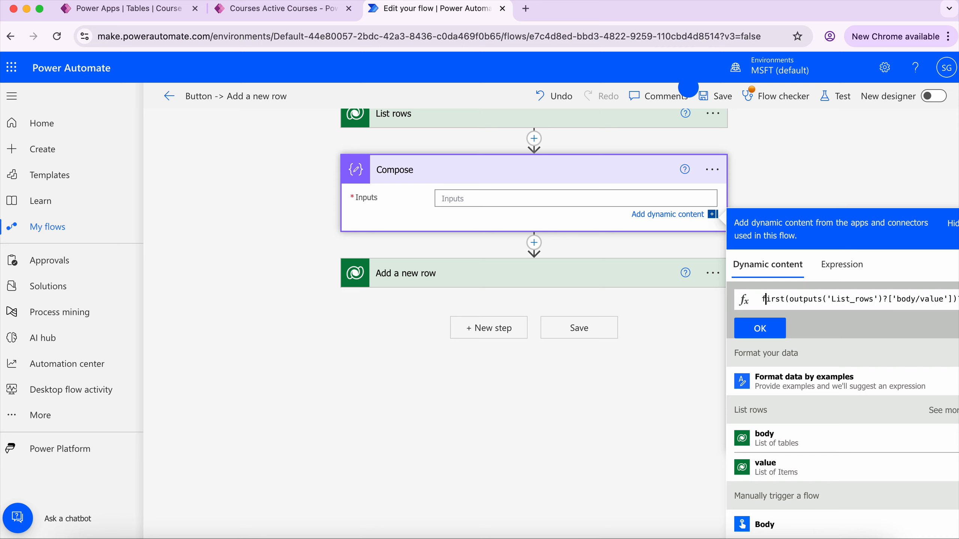
Step: Remove the surplus quote after crf91_courseid at the end of the expression and insert the expression into the Compose inputs
key("Right")
key("Right")
key("Right")
key("Right")
key("Right")
key("Right")
key("Right")
key("Right")
key("Right")
key("Right")
key("Right")
key("Right")
key("Right")
key("Right")
key("Right")
key("Right")
key("Right")
key("Right")
key("Right")
key("Right")
key("Right")
key("Right")
key("Right")
key("Right")
key("Right")
key("Right")
key("Right")
key("Right")
key("Right")
key("Right")
key("Right")
key("Right")
key("Right")
key("Right")
key("Right")
key("Right")
key("Right")
key("Right")
key("Right")
key("Right")
key("Right")
key("Right")
key("Right")
key("Right")
key("Right")
key("Right")
key("Right")
key("Right")
key("Right")
key("Right")
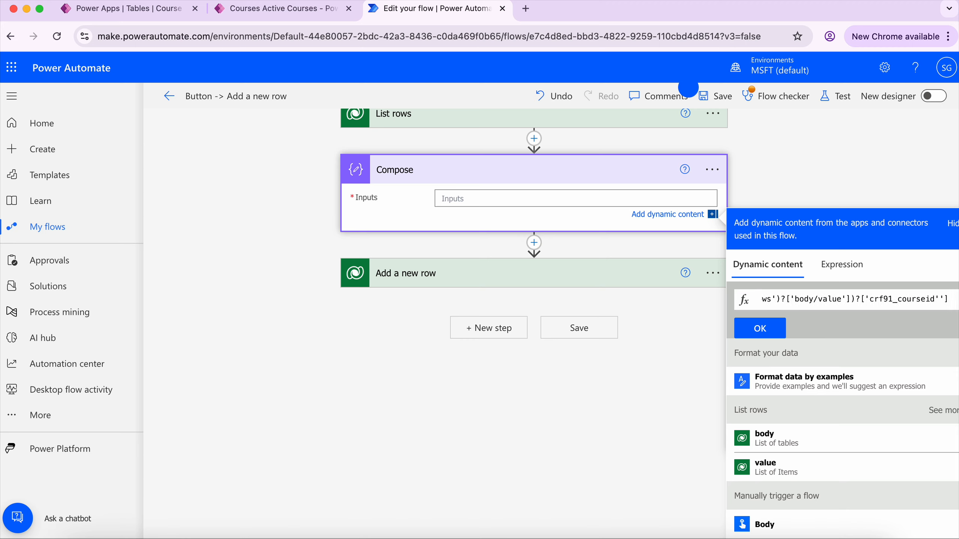
key("Left")
key("BackSpace")
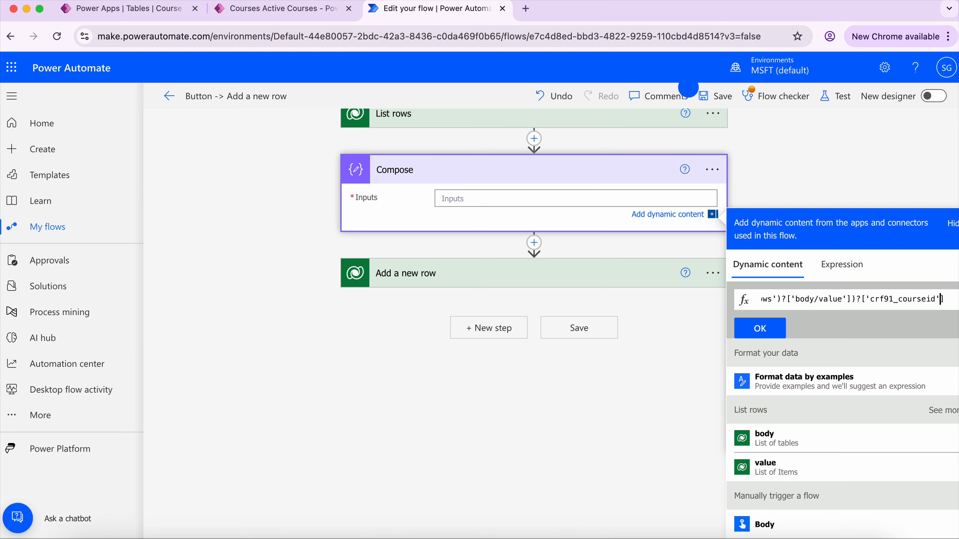
left_click(777, 327)
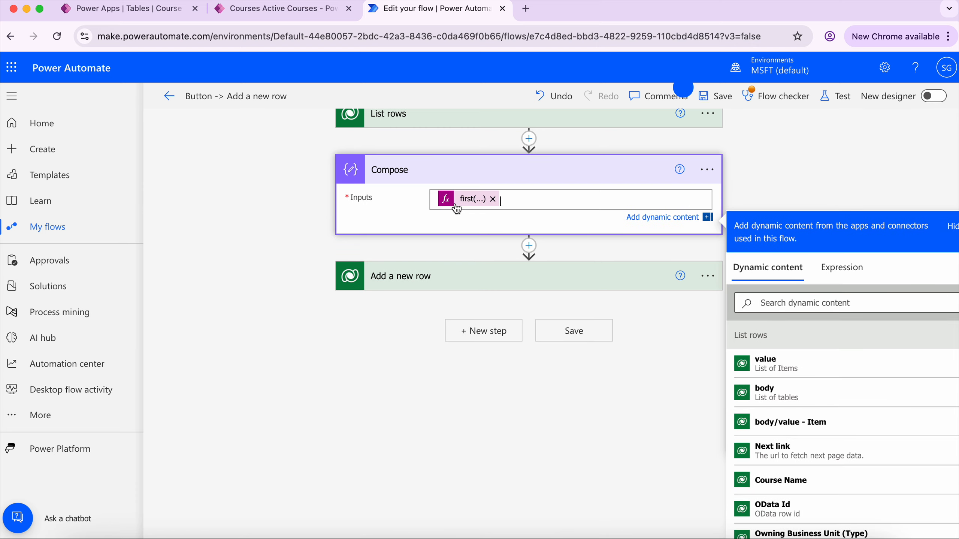
Step: Reopen the first(...) expression in the Compose inputs, check it through to its ['crf91_courseid'] ending and update it
left_click(461, 200)
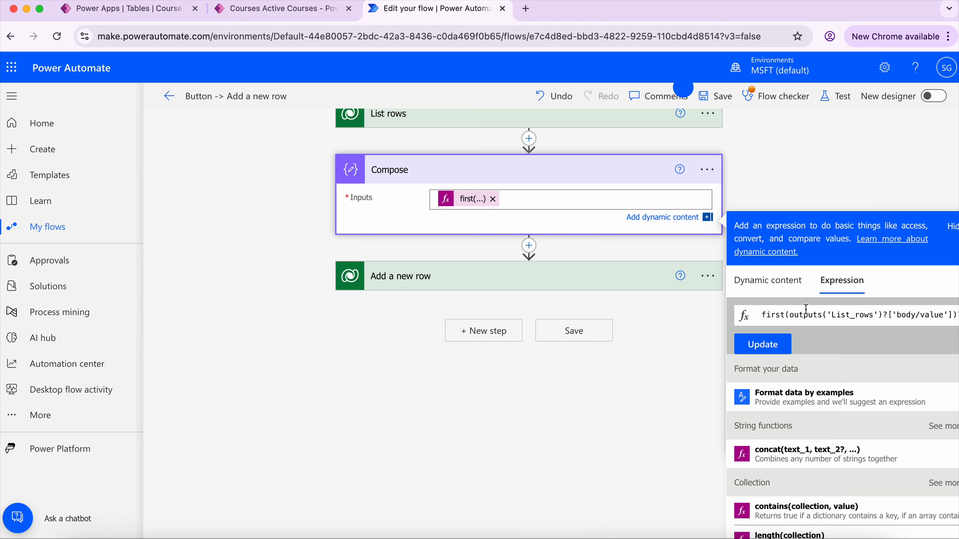
left_click(775, 314)
key("Right")
key("Right")
key("Right")
key("Right")
key("Right")
key("Right")
key("Right")
key("Right")
type("?['crf91_c")
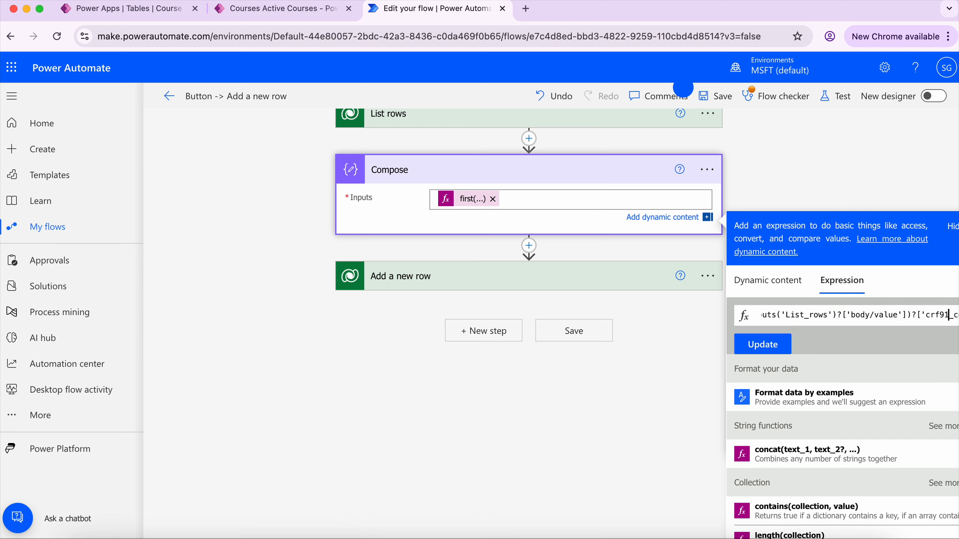
type("ourseid']")
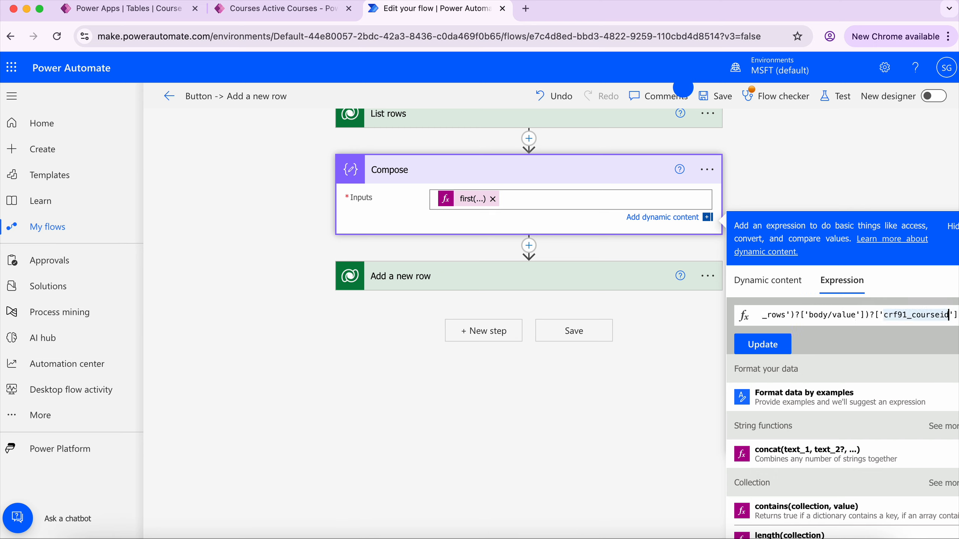
left_click(774, 343)
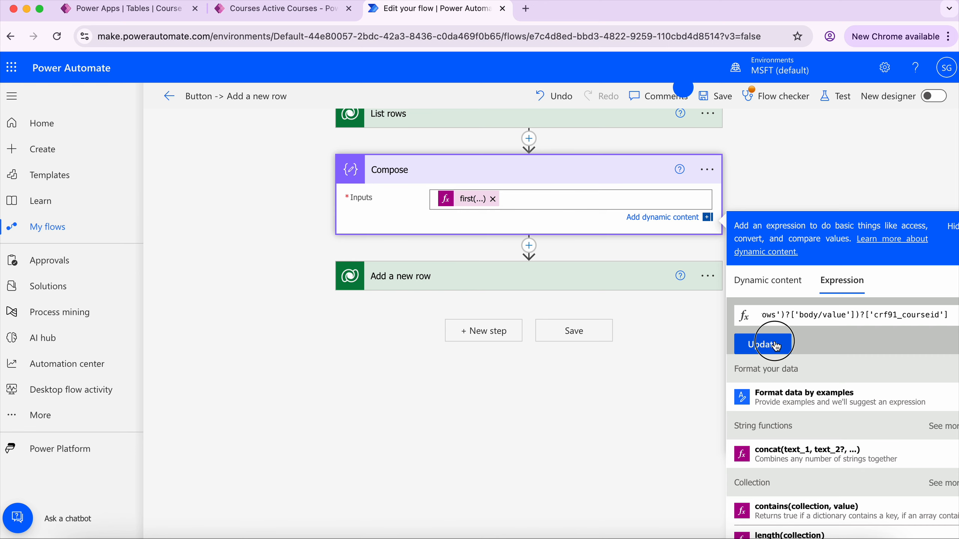
Step: Expand the Add a new row action and clear its Course Details (Courses) value
left_click(411, 345)
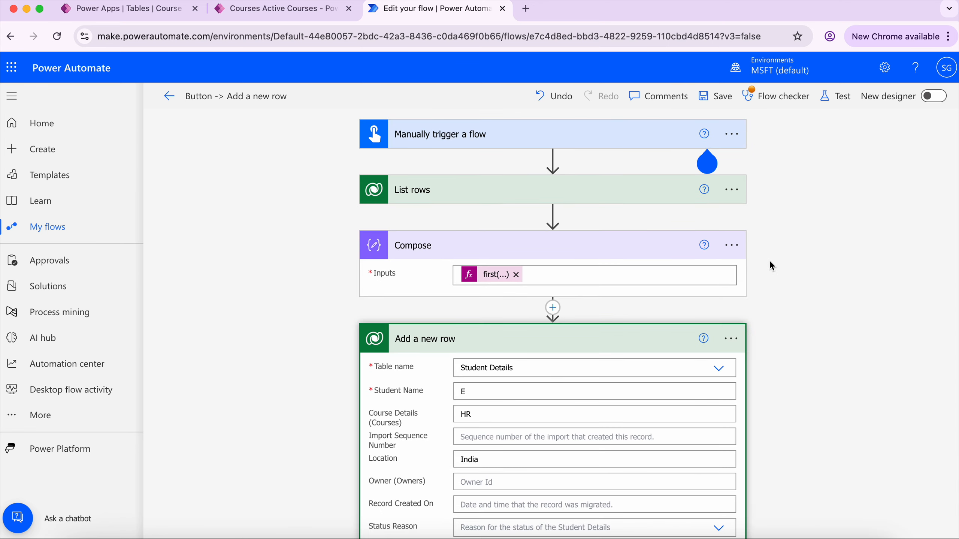
scroll(771, 266, "down", 3)
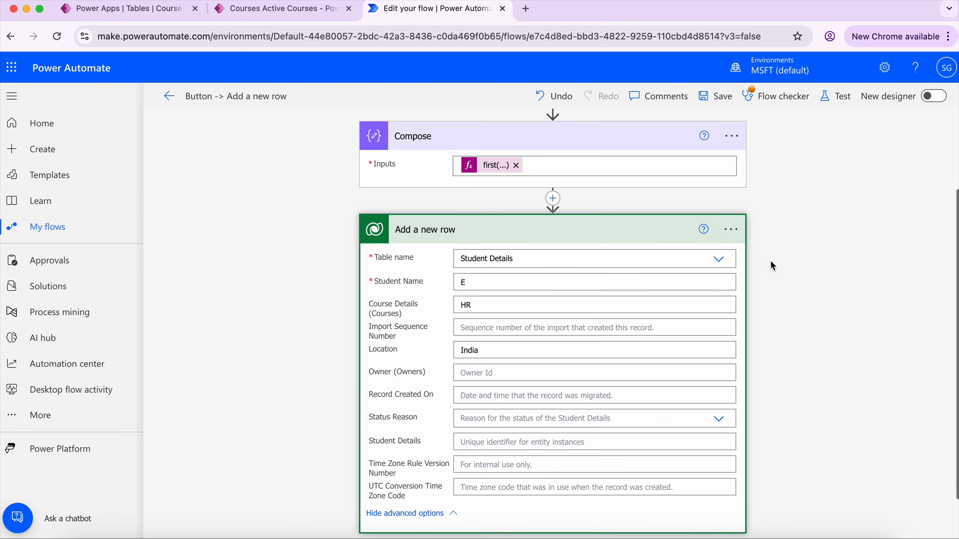
left_click(487, 308)
key("BackSpace")
key("BackSpace")
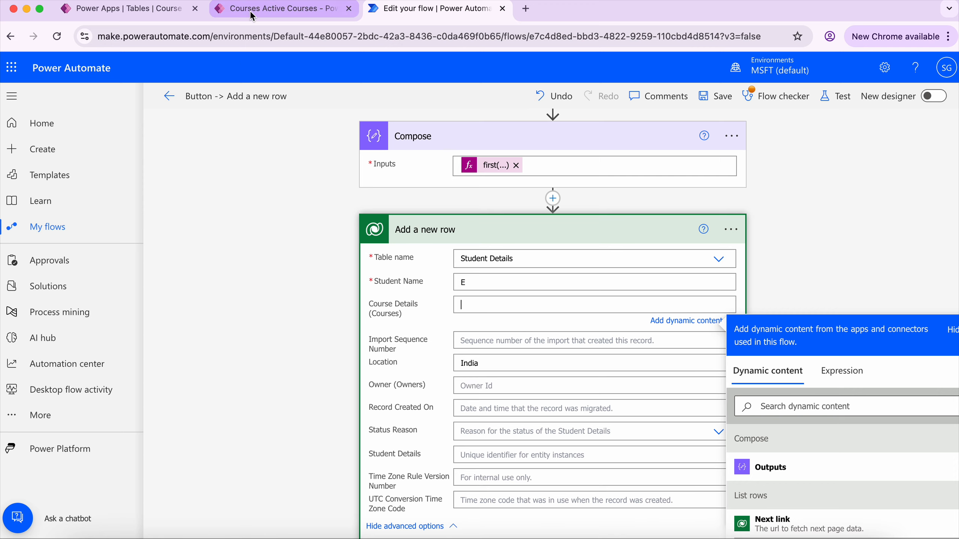
Step: Switch to Power Apps, close the column editor, go back to the Course table overview and copy the table's set name
left_click(130, 17)
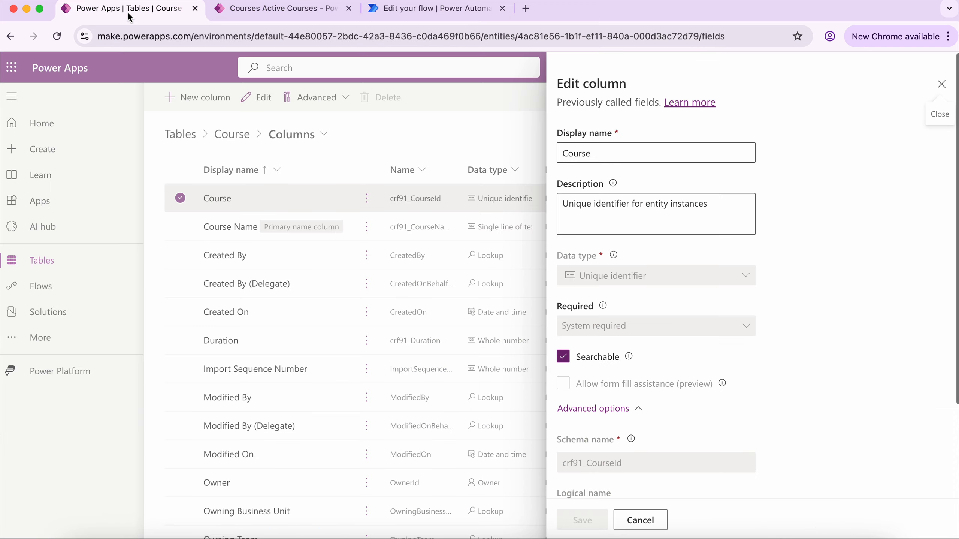
left_click(944, 87)
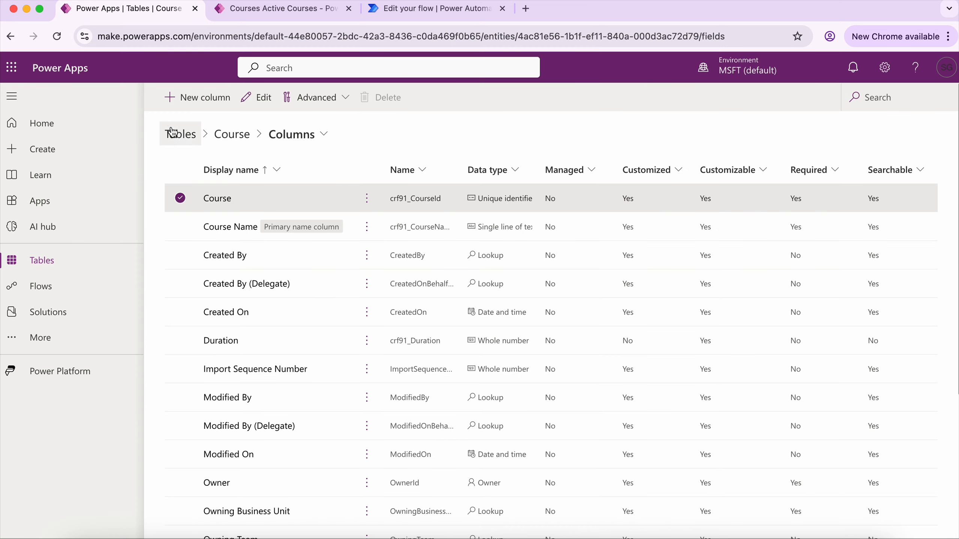
left_click(229, 140)
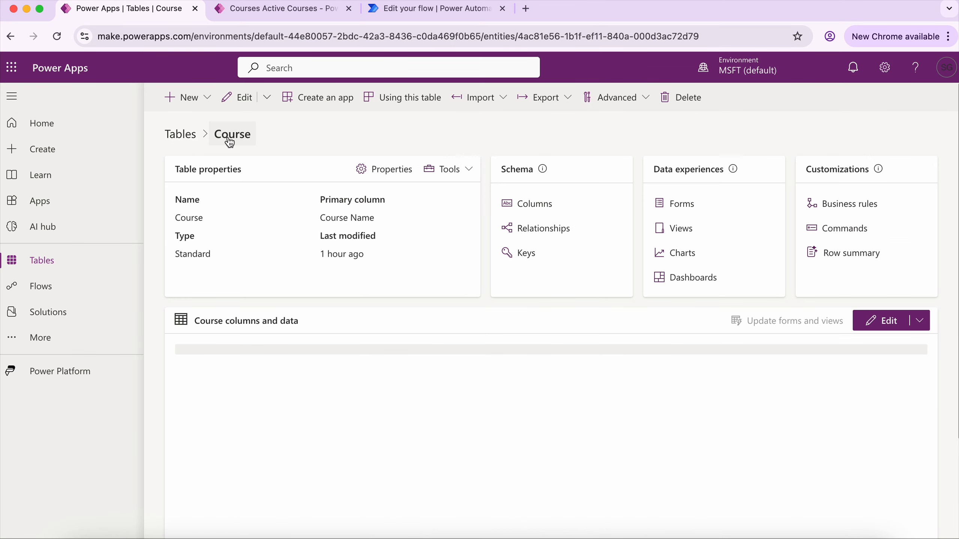
left_click(467, 171)
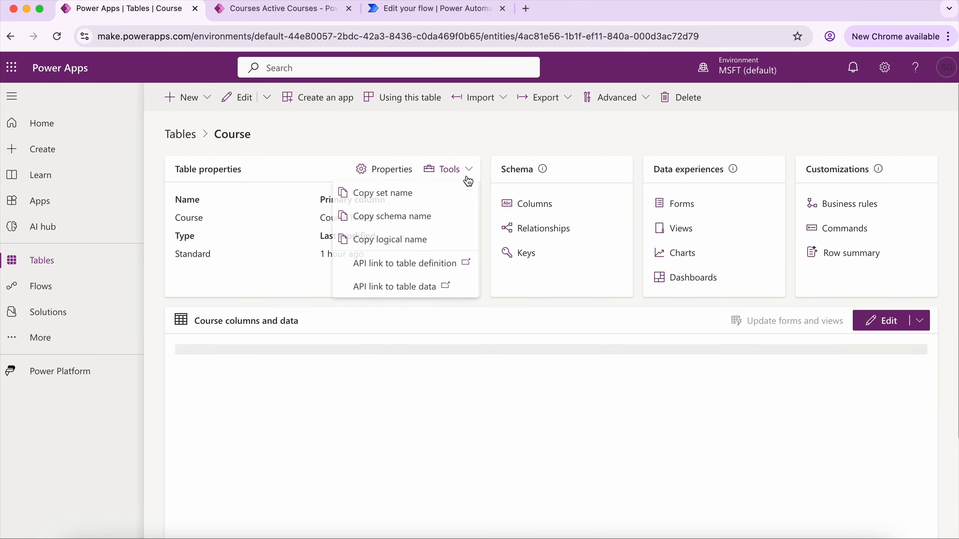
left_click(388, 204)
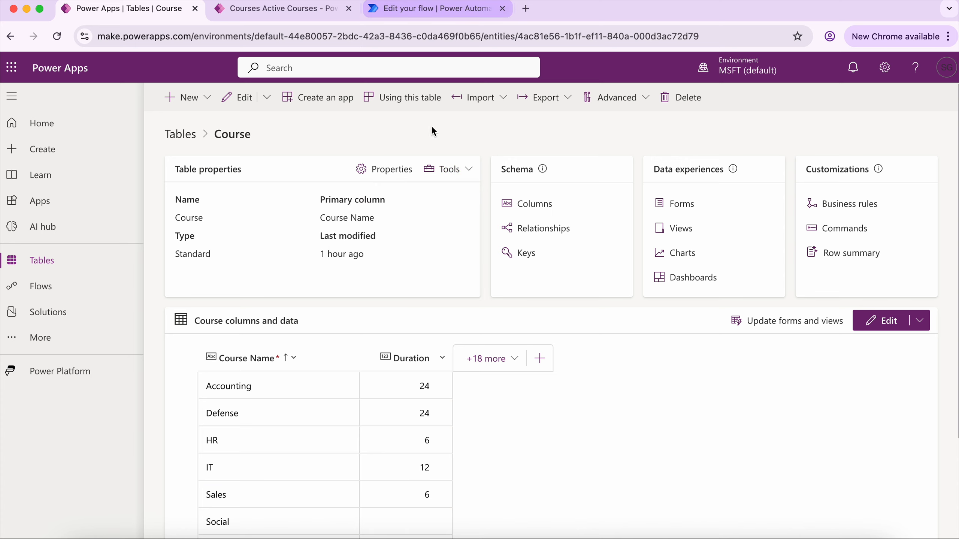
left_click(459, 177)
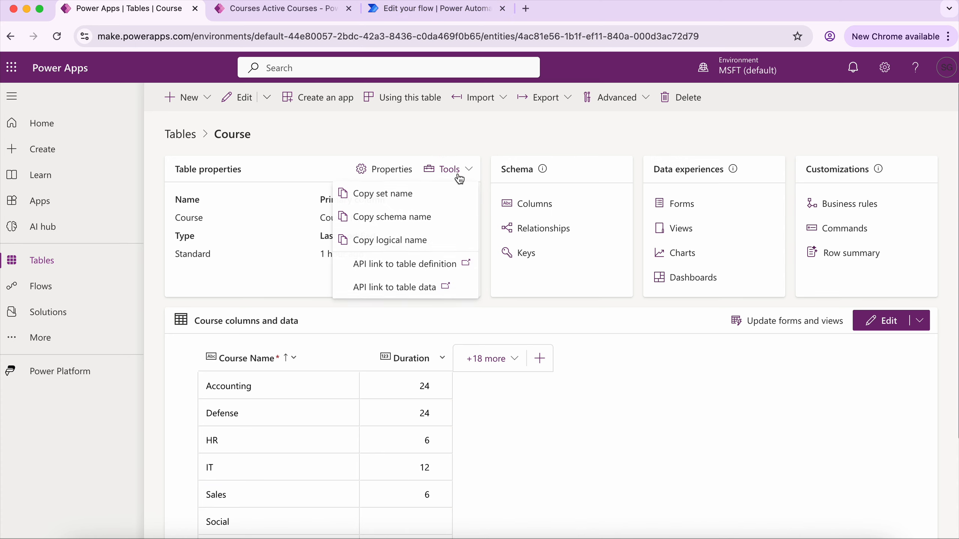
left_click(380, 193)
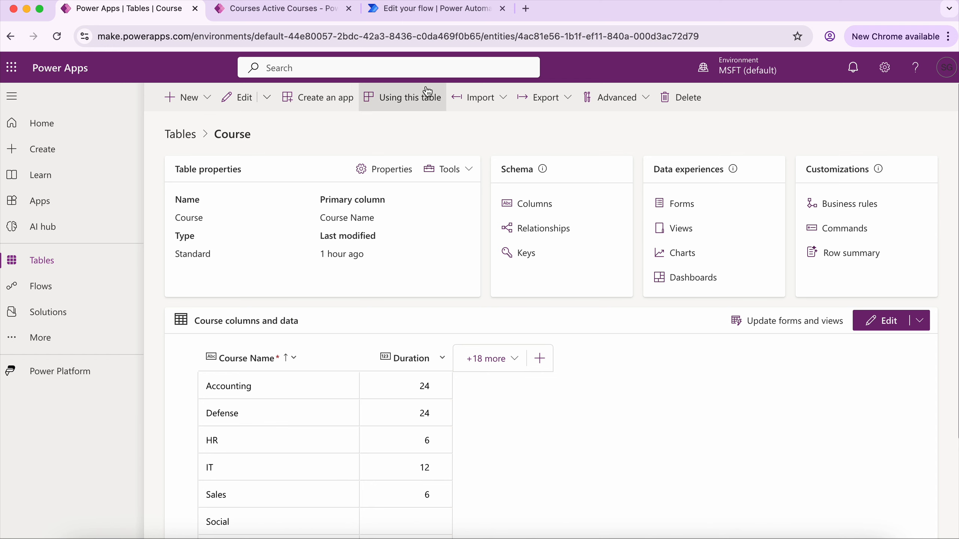
Step: Back in Power Automate, fill Course Details (Courses) with /crf91_courses( ) holding the Compose Outputs inside the parentheses
left_click(423, 10)
left_click(472, 312)
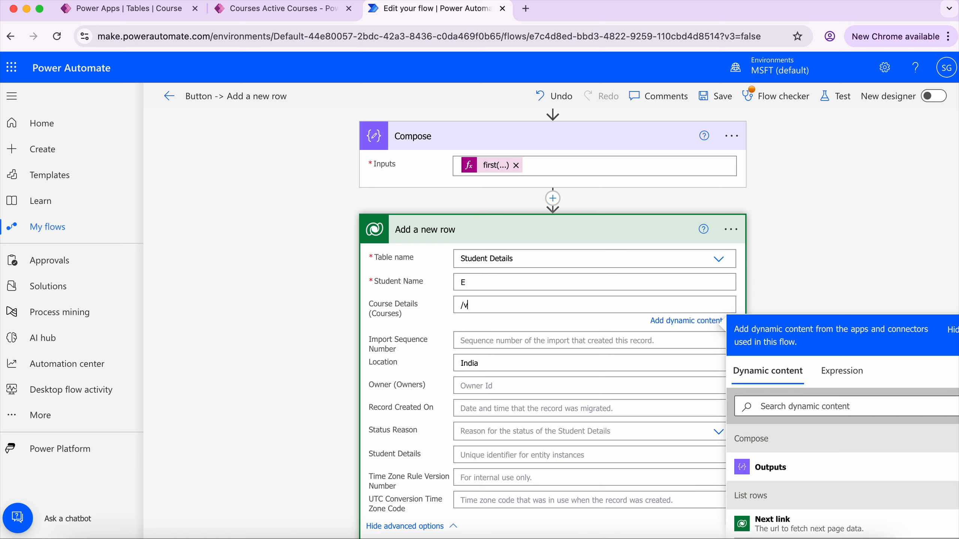
type("/")
key("super+v")
type("(")
scroll(835, 276, "down", 1)
left_click(759, 457)
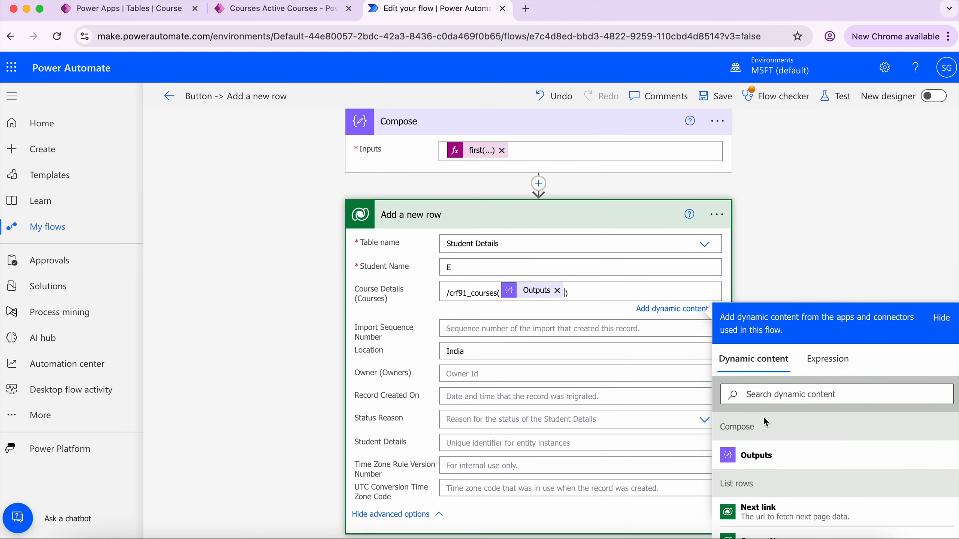
left_click(819, 229)
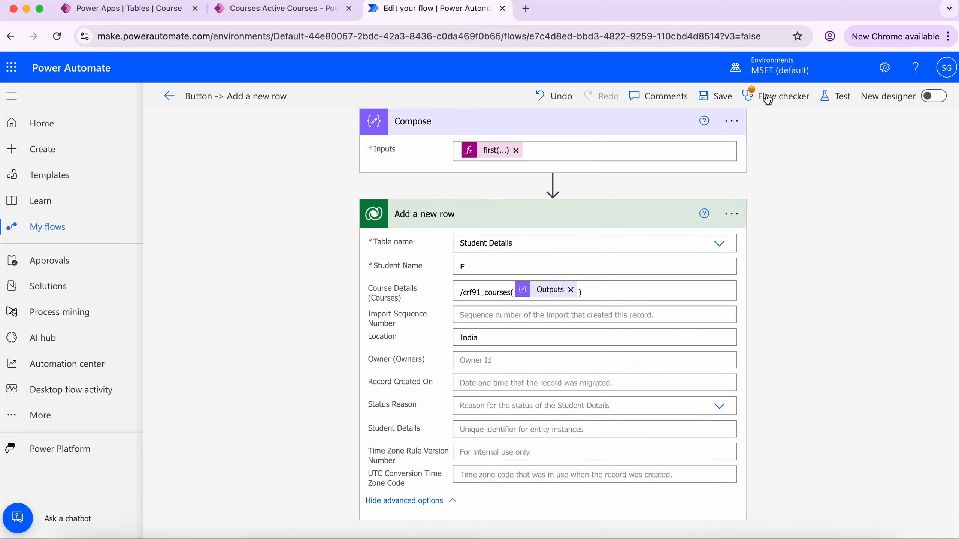
Step: Save the flow and test it with a manual run, closing the flow checker, and expand the Add a new row run details
left_click(839, 96)
left_click(739, 521)
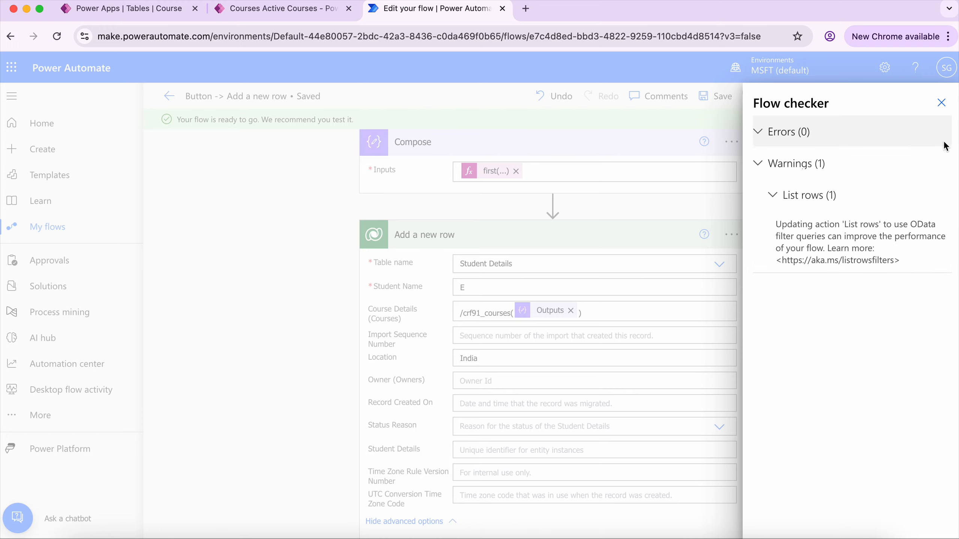
left_click(941, 103)
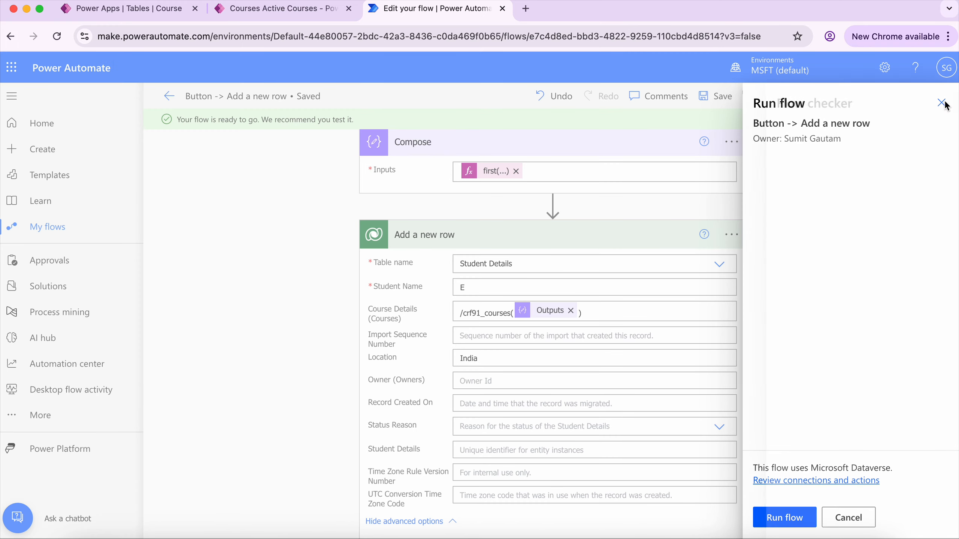
left_click(793, 519)
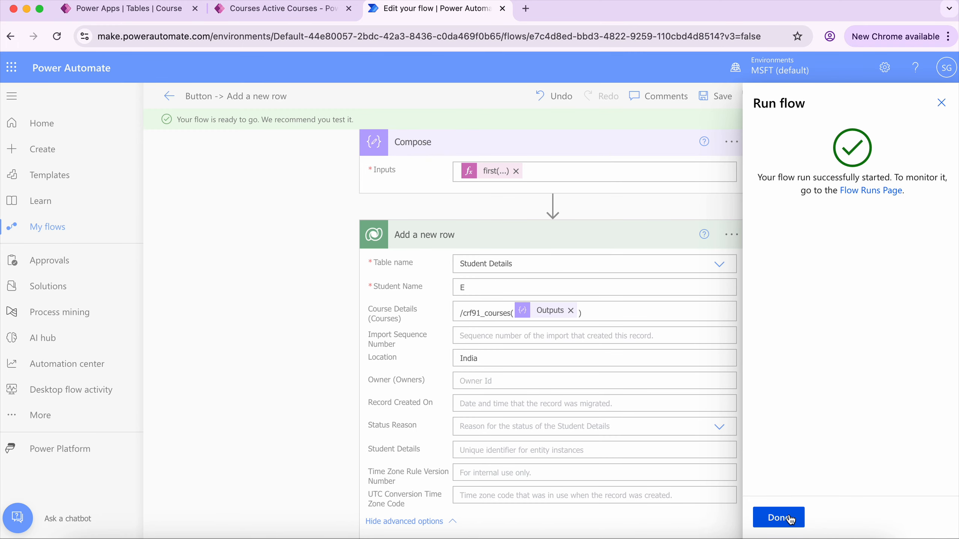
left_click(790, 518)
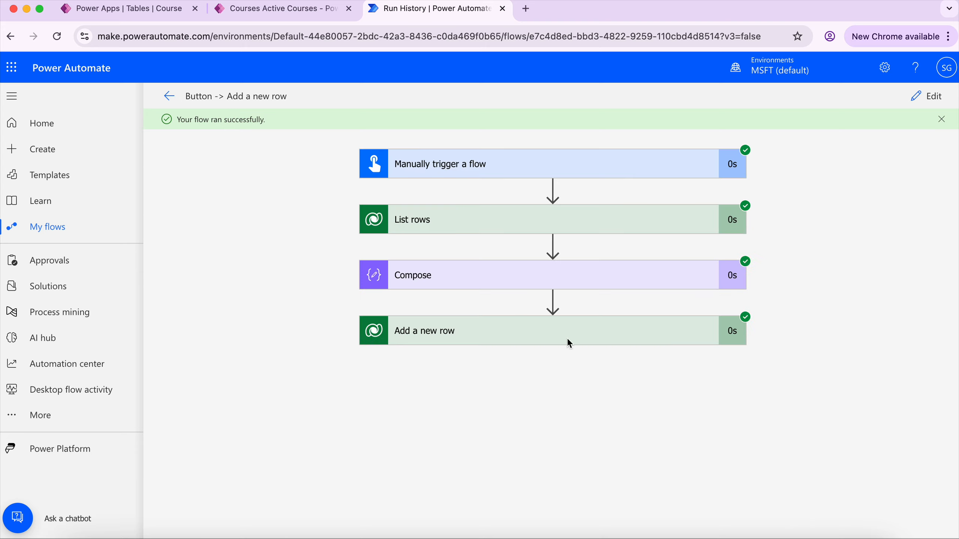
left_click(446, 330)
scroll(838, 298, "down", 3)
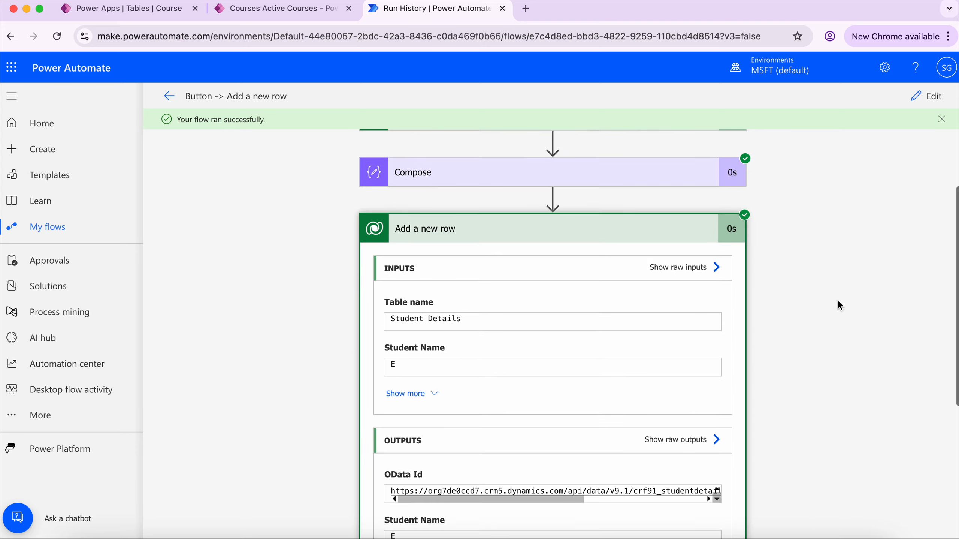
Step: Switch to the Testing app in Power Apps and refresh the Active Student Details view to check student E's course
left_click(276, 17)
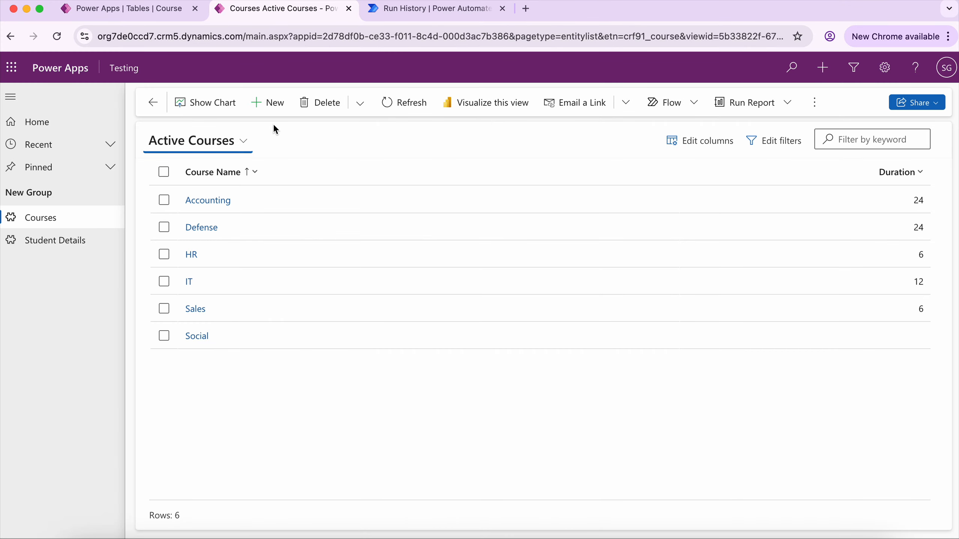
left_click(396, 105)
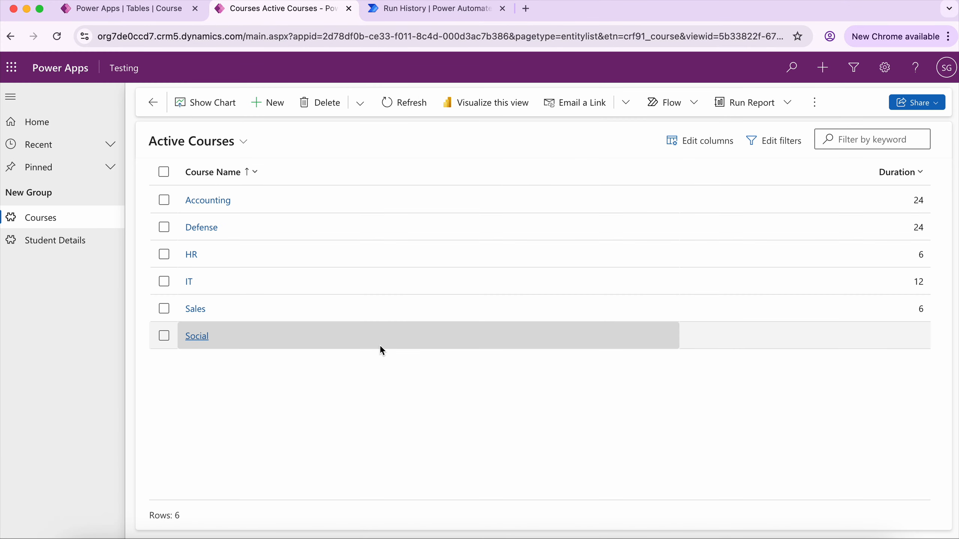
left_click(53, 241)
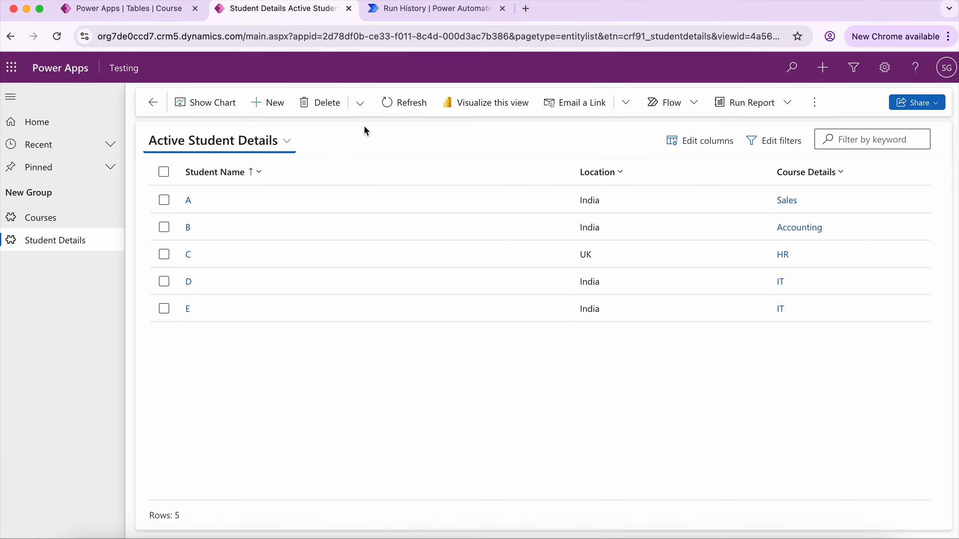
left_click(396, 109)
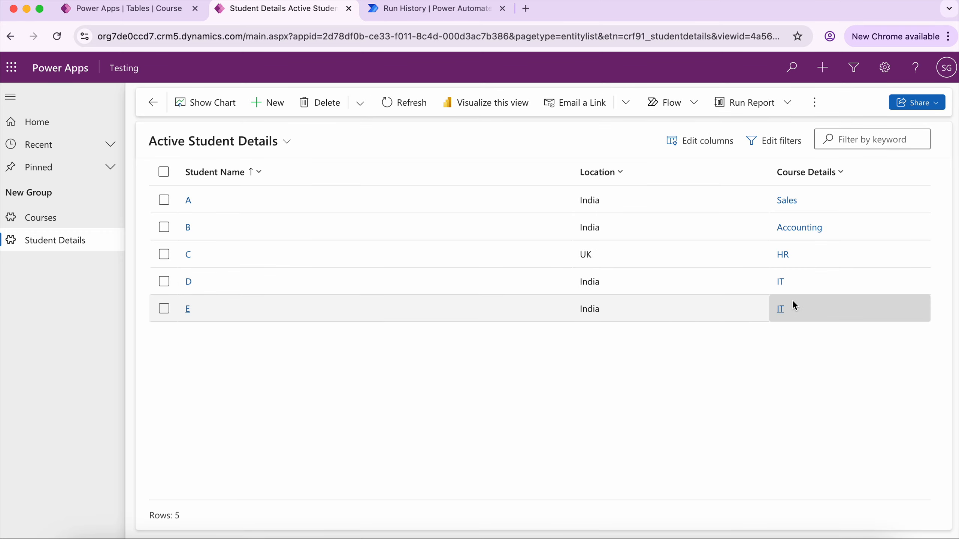
Step: Return to Power Automate, reopen the flow for editing and review the List rows settings for the Courses table
left_click(407, 12)
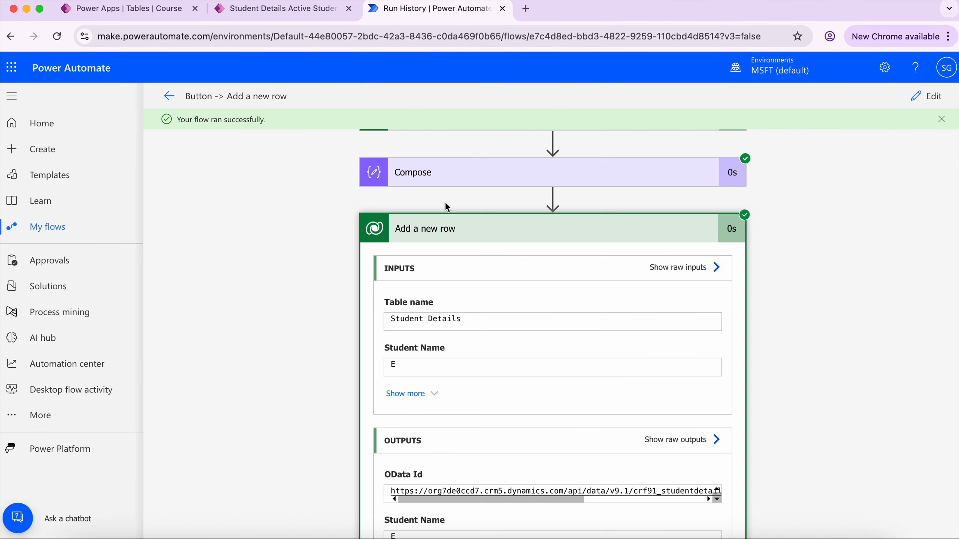
left_click(925, 97)
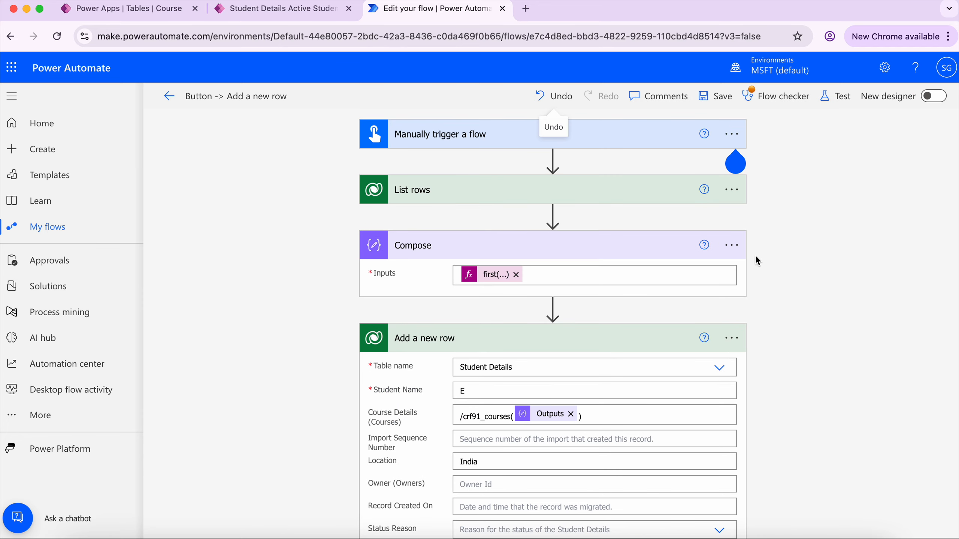
scroll(843, 244, "down", 5)
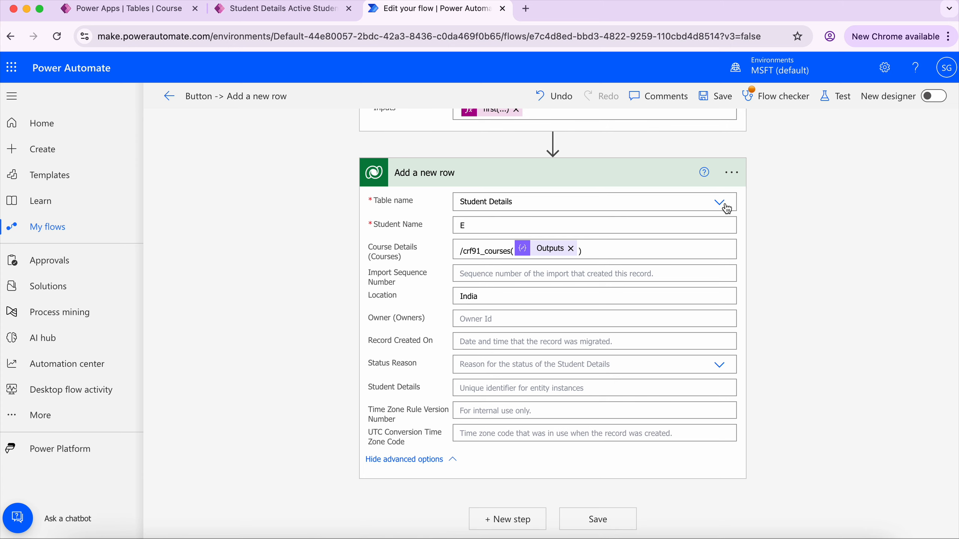
scroll(780, 210, "up", 5)
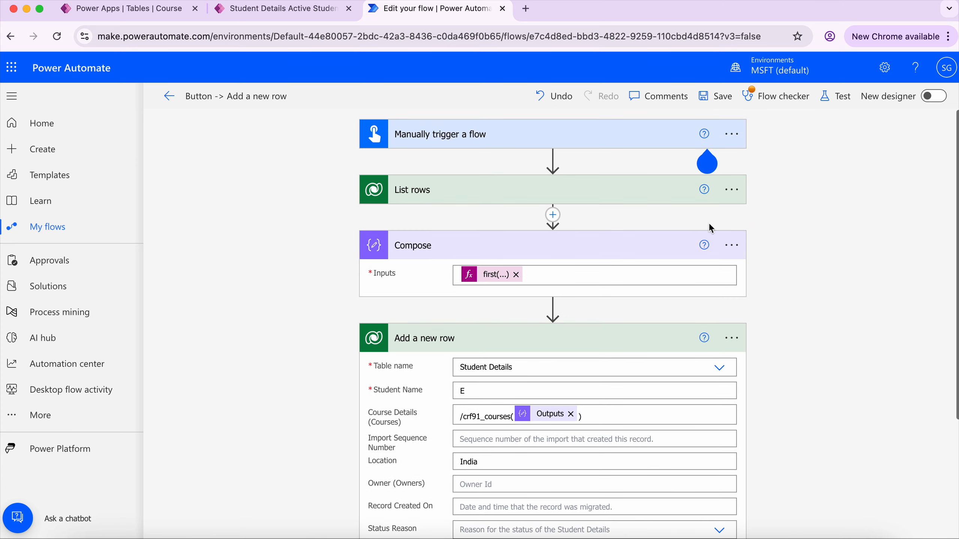
left_click(497, 192)
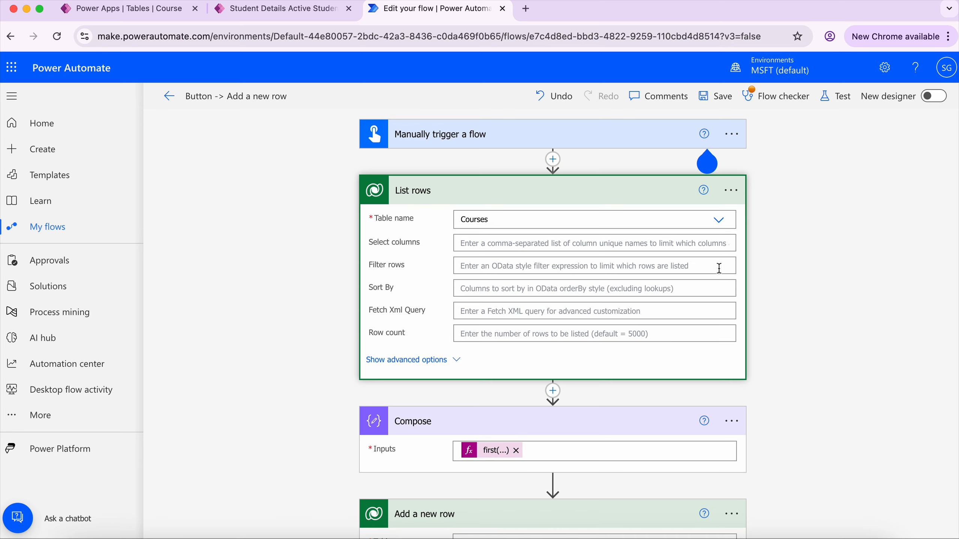
left_click(429, 195)
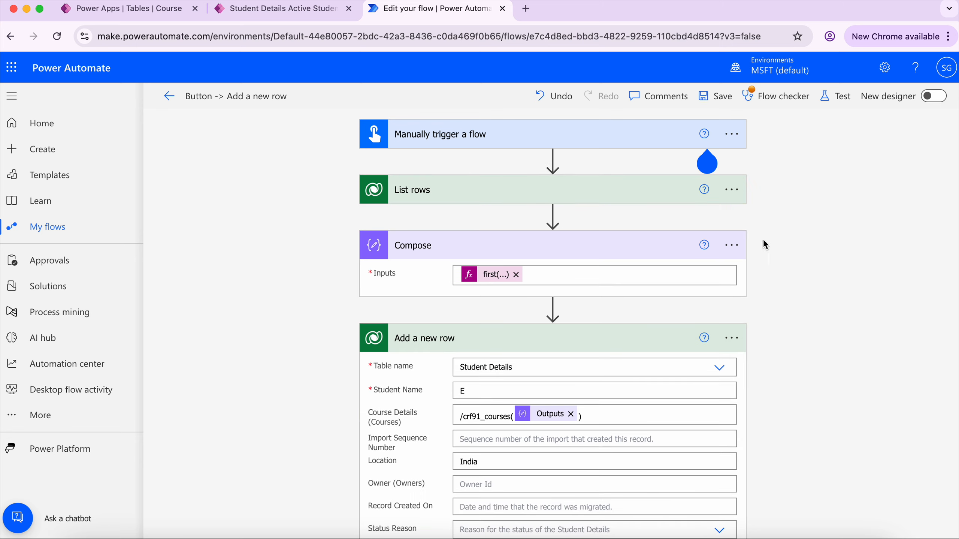
Step: Review the Compose expression and the /crf91_courses( ) reference in the Course Details field of Add a new row
scroll(817, 236, "down", 3)
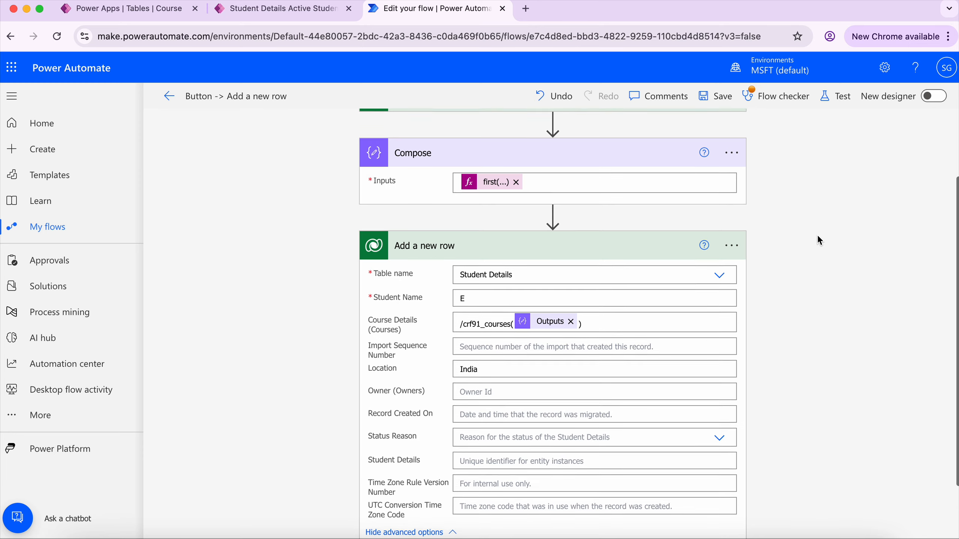
scroll(818, 238, "down", 1)
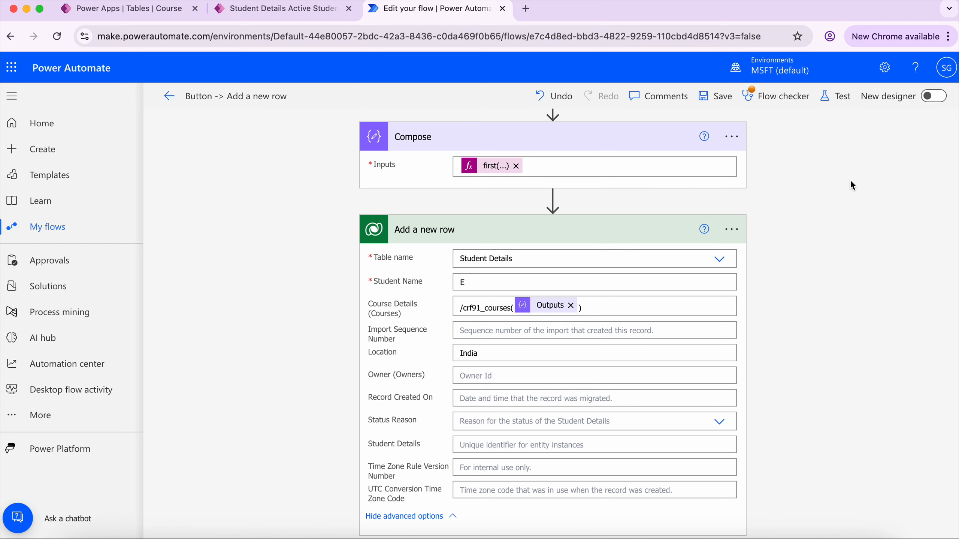
scroll(851, 180, "up", 2)
scroll(850, 180, "down", 3)
scroll(792, 185, "up", 2)
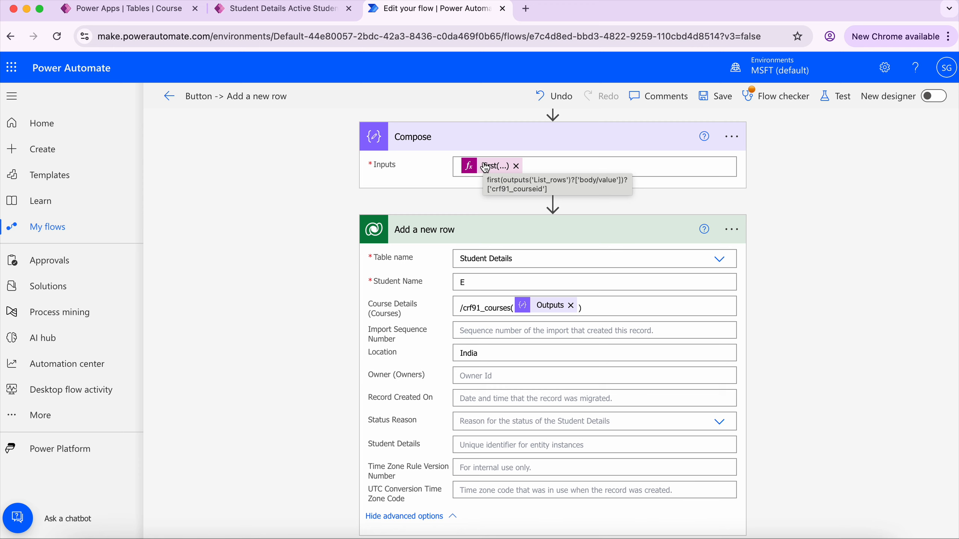
left_click(463, 309)
left_click_drag(463, 309, 513, 307)
left_click(849, 240)
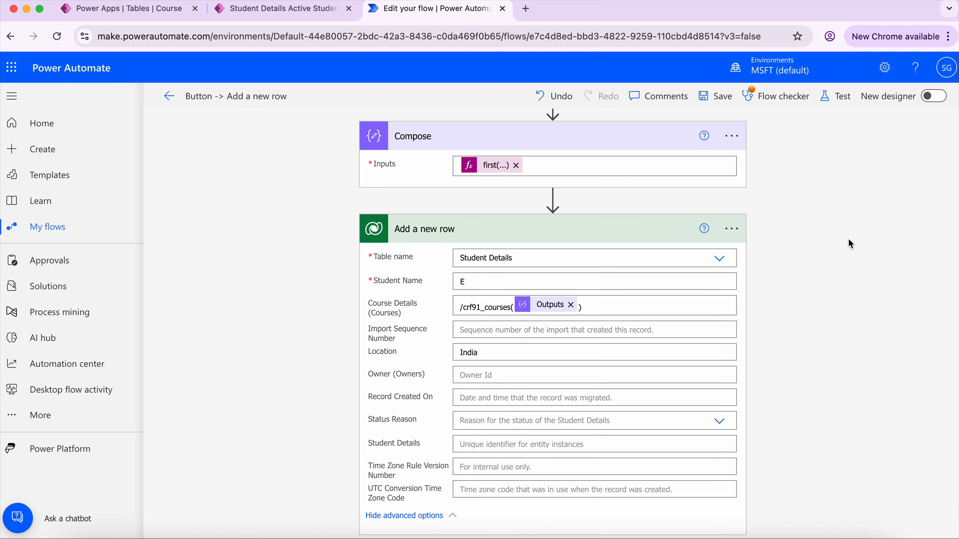